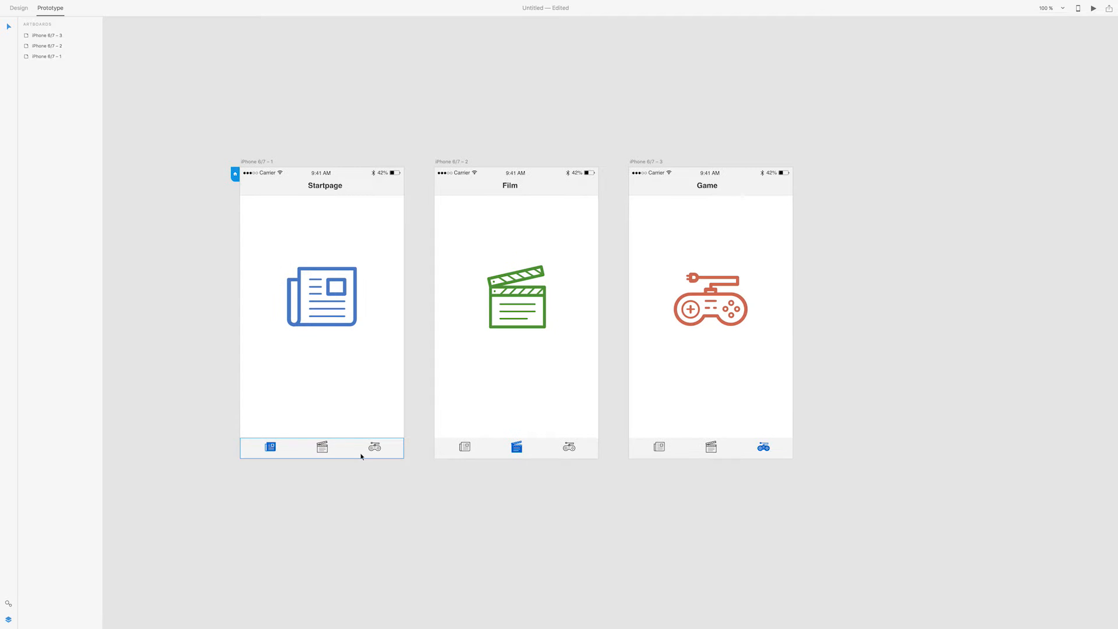
# - Preview the prototype, switch between the Startpage, Film and Game screens through the tab bar icons, and close the preview
pyautogui.click(392, 440)
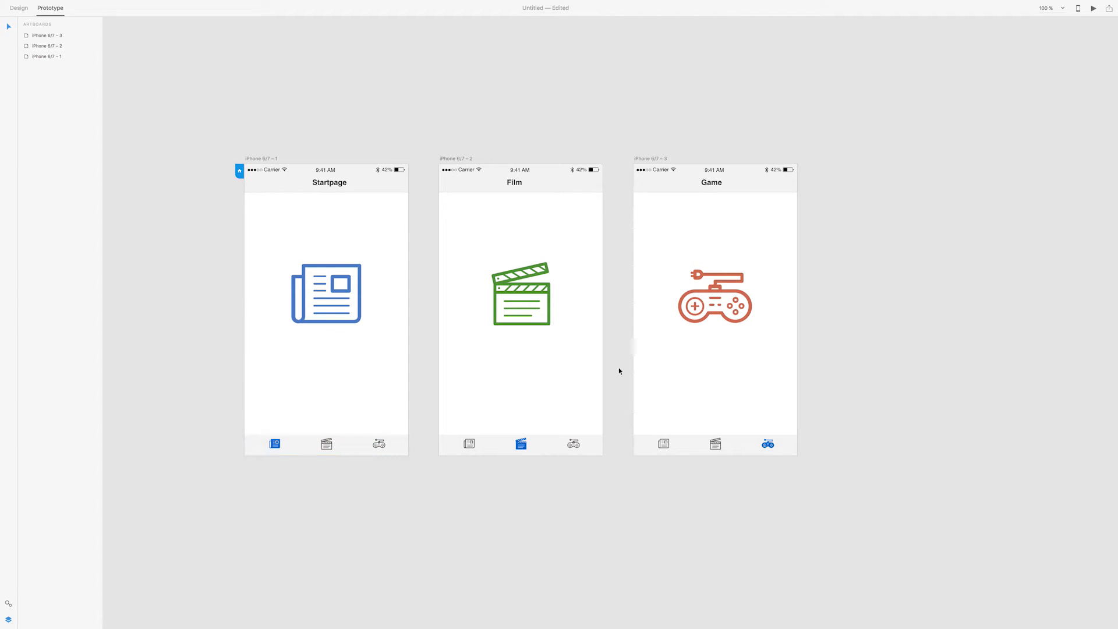
pyautogui.click(1093, 9)
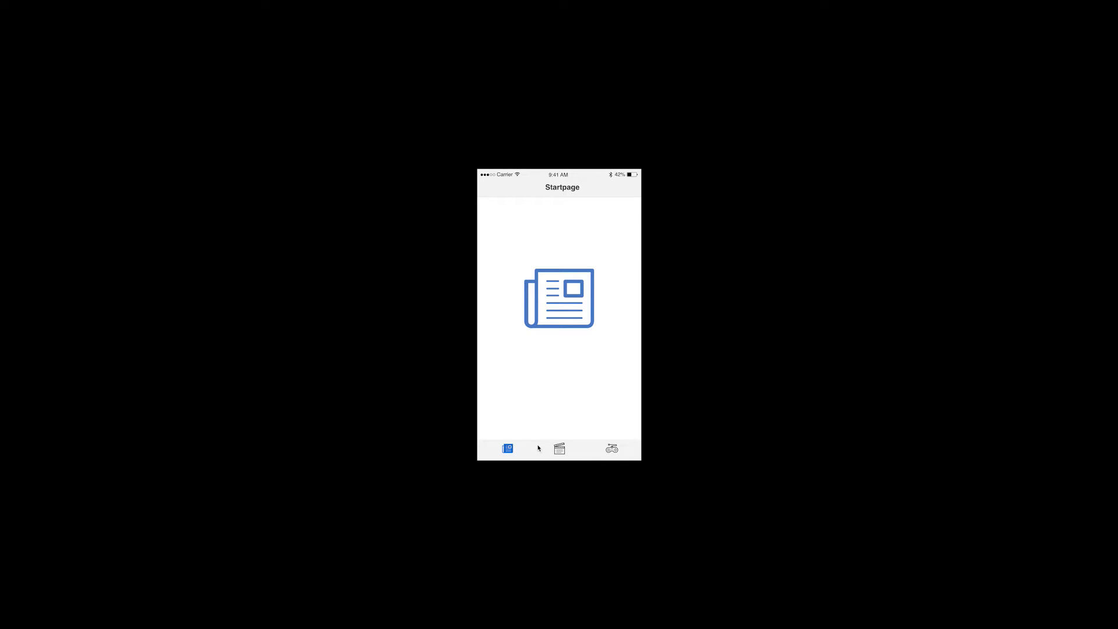
pyautogui.click(561, 450)
pyautogui.click(612, 450)
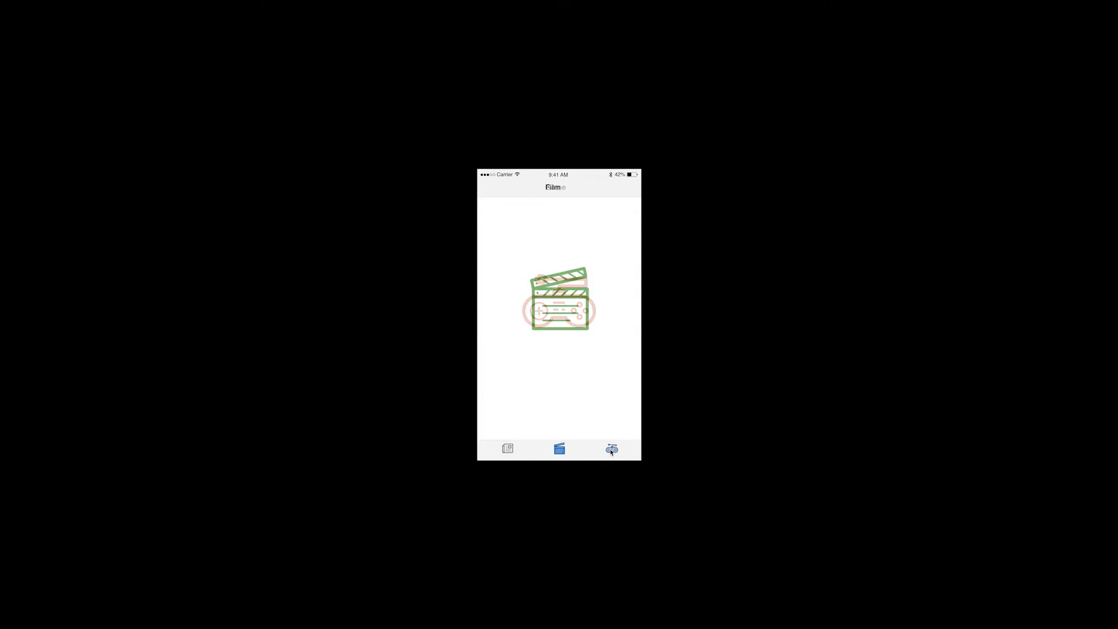
pyautogui.click(560, 449)
pyautogui.click(506, 450)
pyautogui.click(560, 450)
pyautogui.click(612, 450)
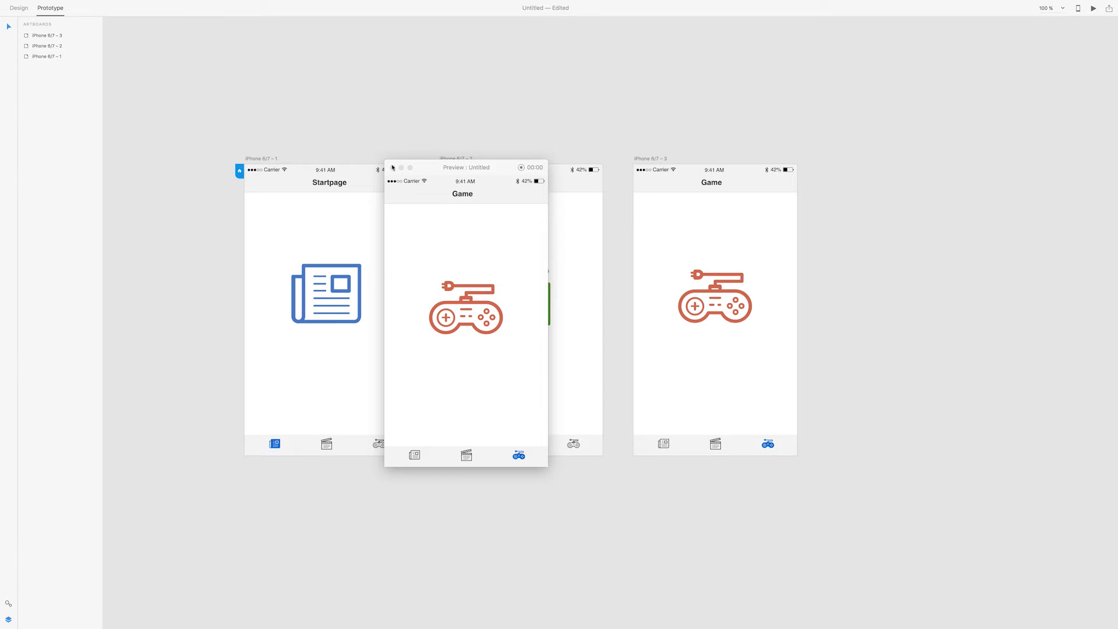
pyautogui.click(393, 168)
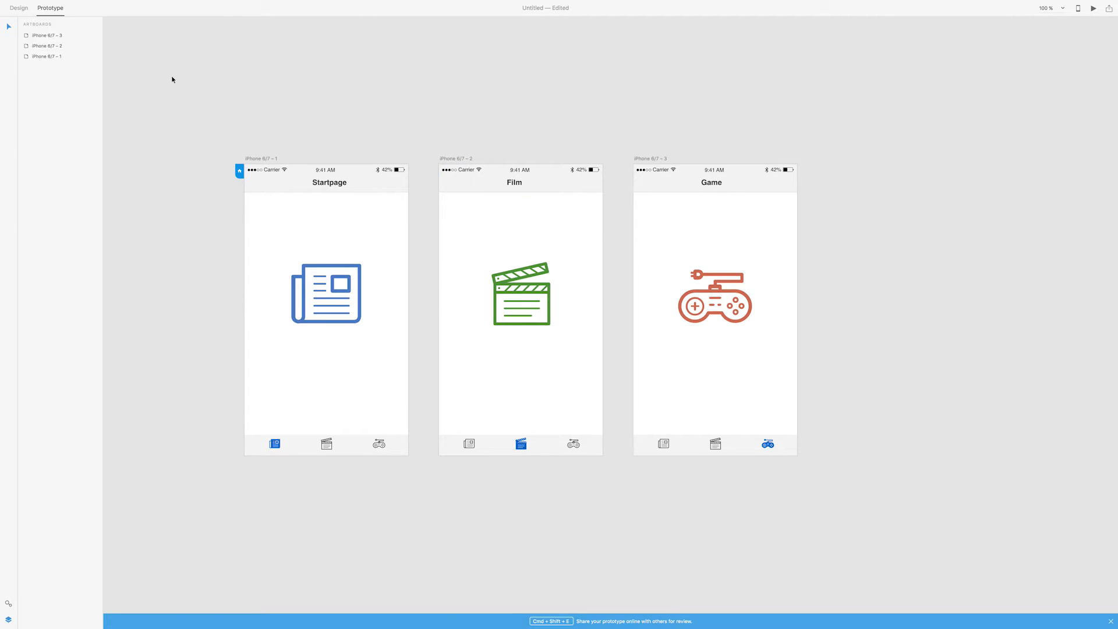
# - In Design mode, add an iPhone 6/7 artboard beside the Game screen and move it farther away to about X 1615
pyautogui.click(19, 9)
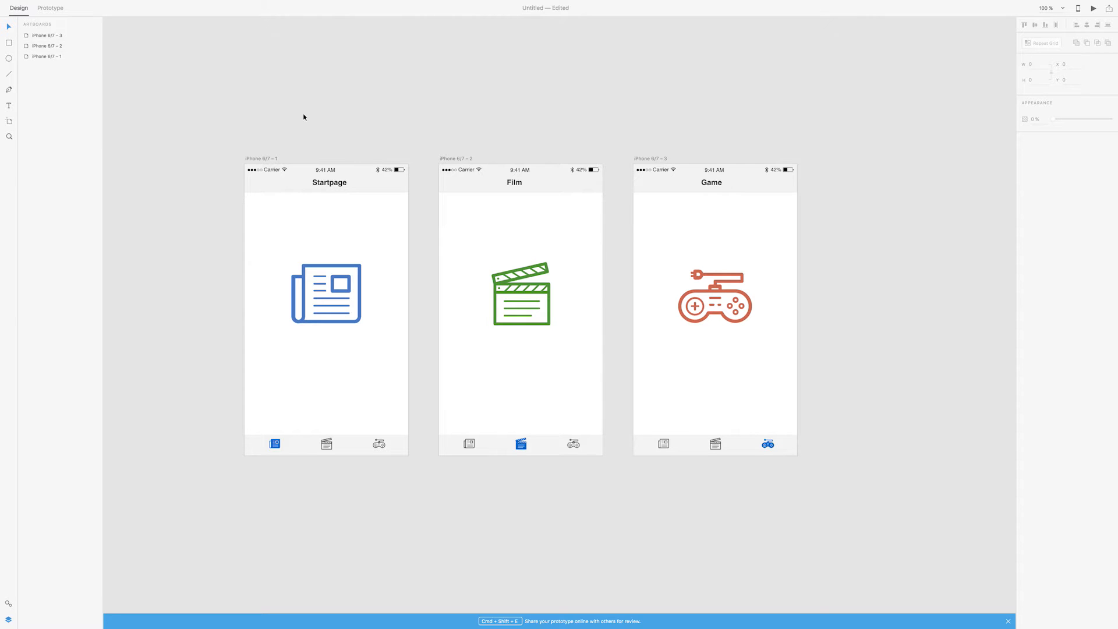
pyautogui.hscroll(6, 300, 116)
pyautogui.hscroll(10, 327, 115)
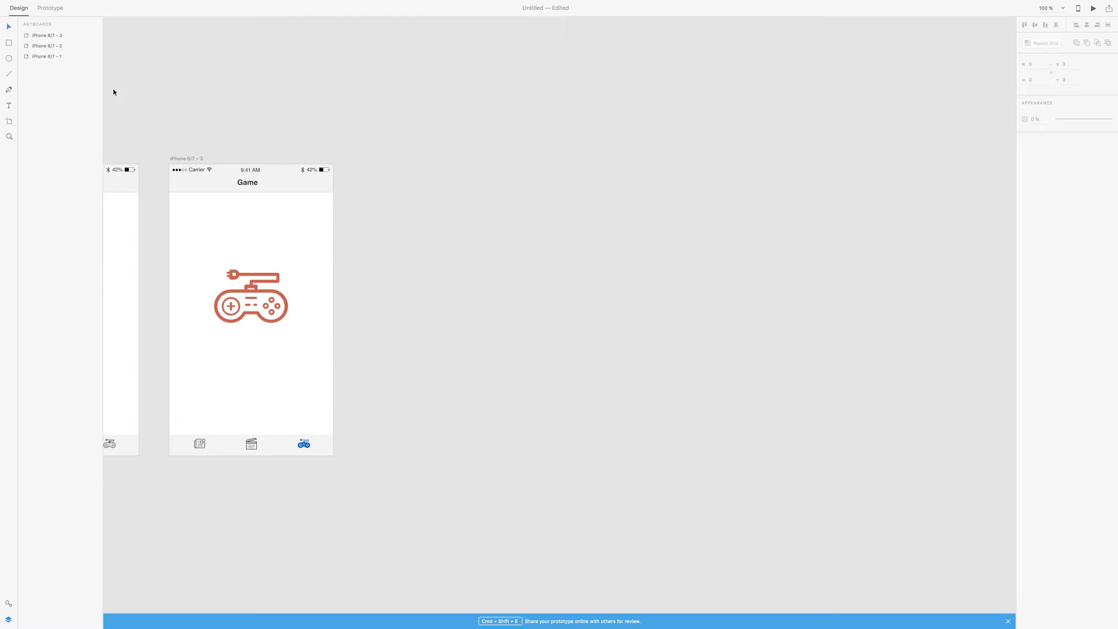
pyautogui.click(8, 124)
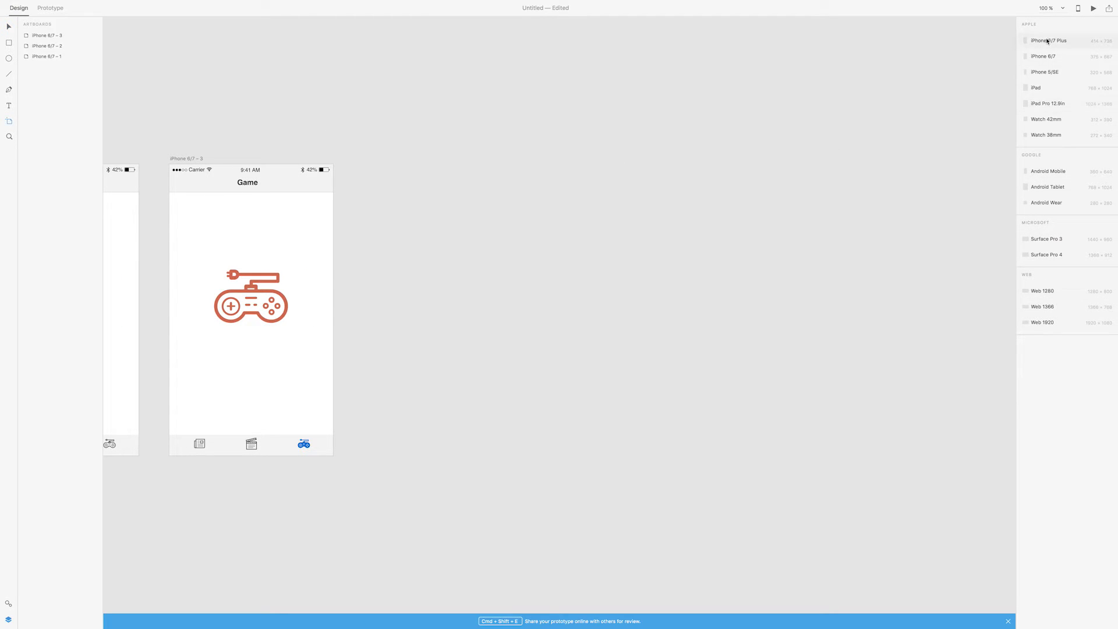
pyautogui.click(1046, 57)
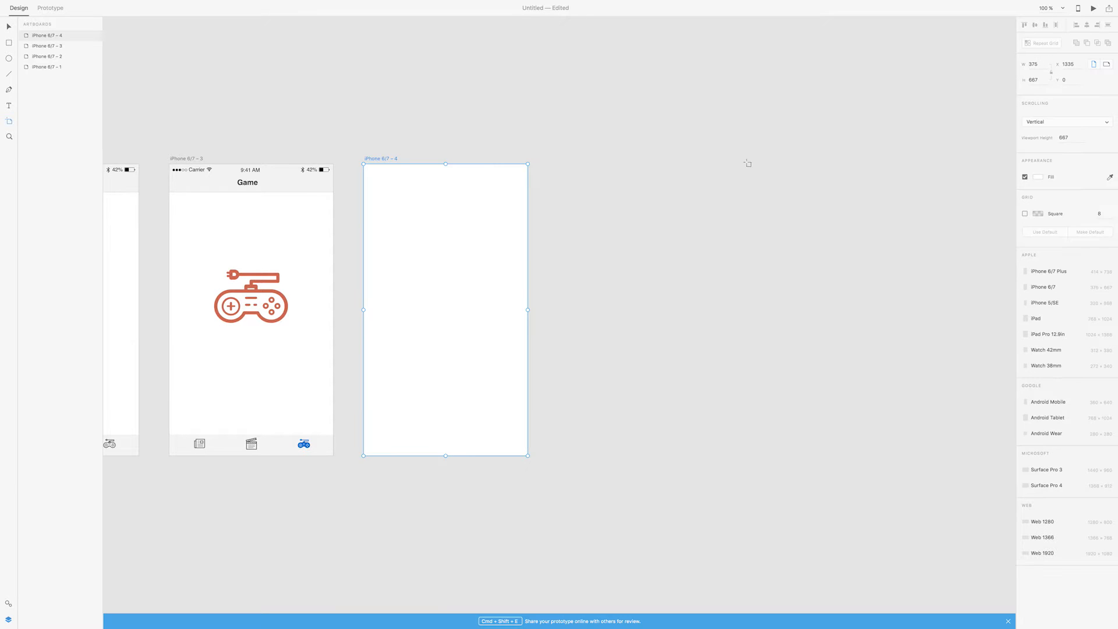
pyautogui.press('v')
pyautogui.moveTo(389, 157); pyautogui.dragTo(512, 158)
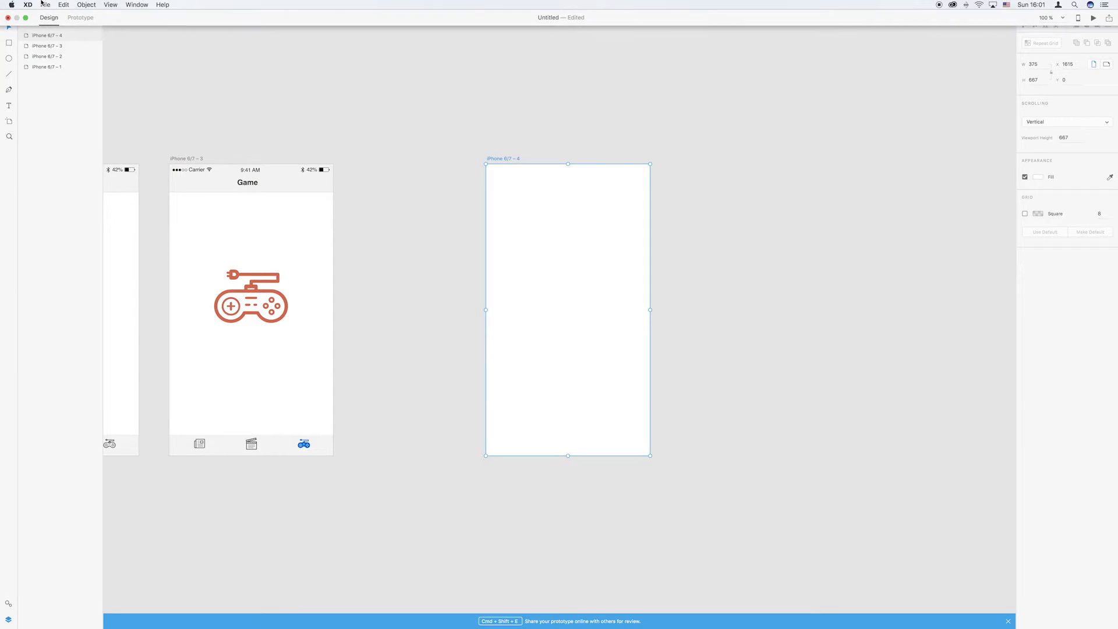
# - Open the Apple iOS UI kit and paste the status and title bar onto the new artboard
pyautogui.click(45, 5)
pyautogui.moveTo(84, 40)
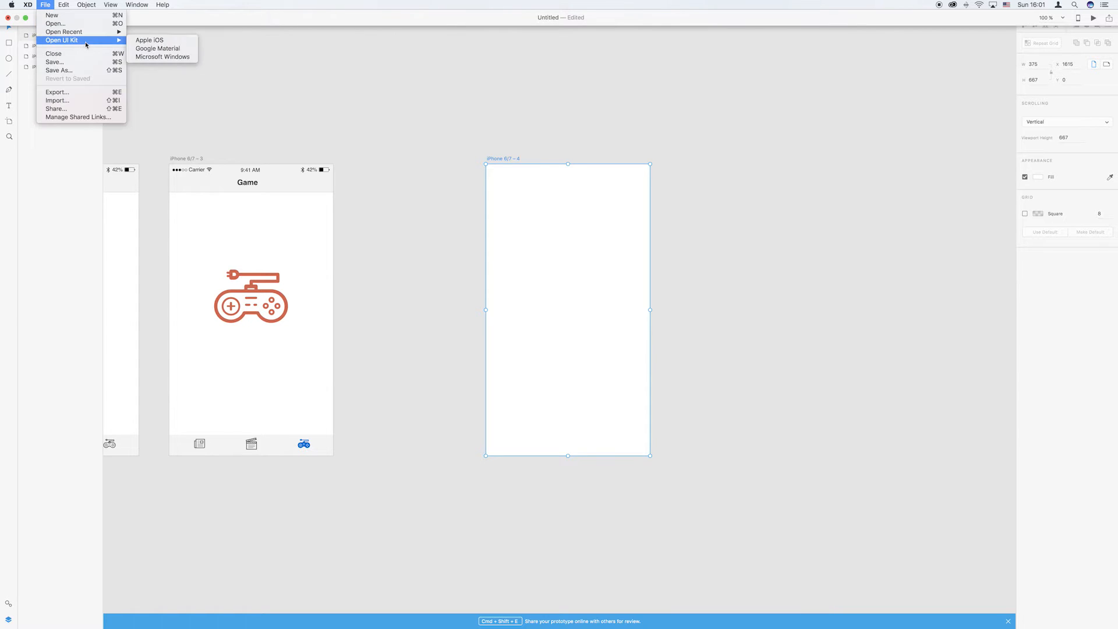
pyautogui.click(151, 41)
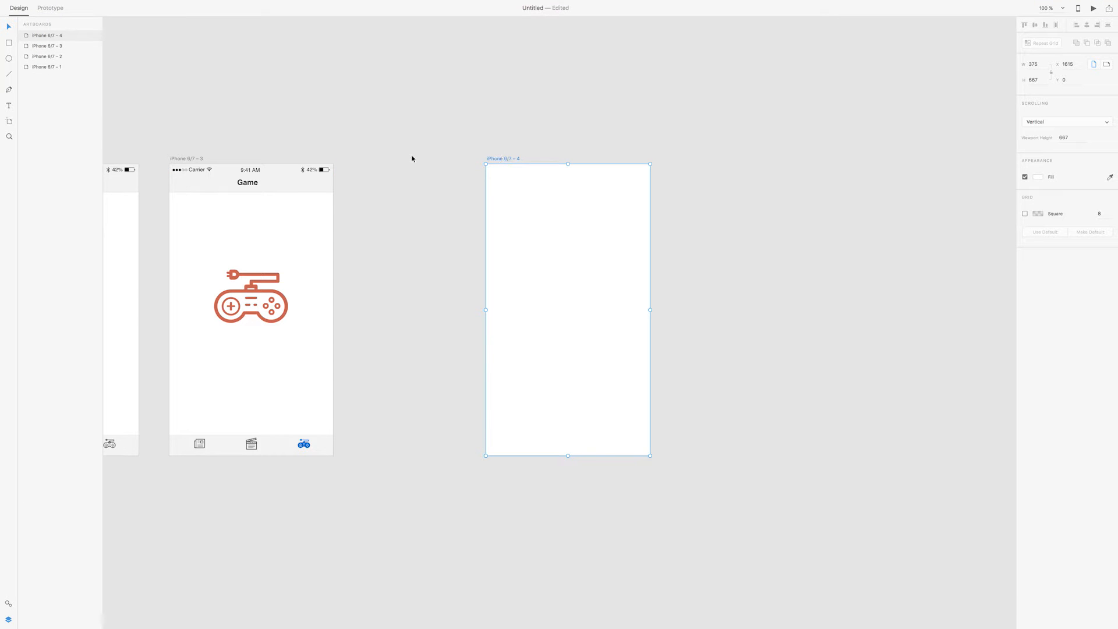
pyautogui.press('super+v')
# - Centre-align the new artboard's header title, shift it to the middle of the bar and change its text to "Start"
pyautogui.doubleClick(569, 184)
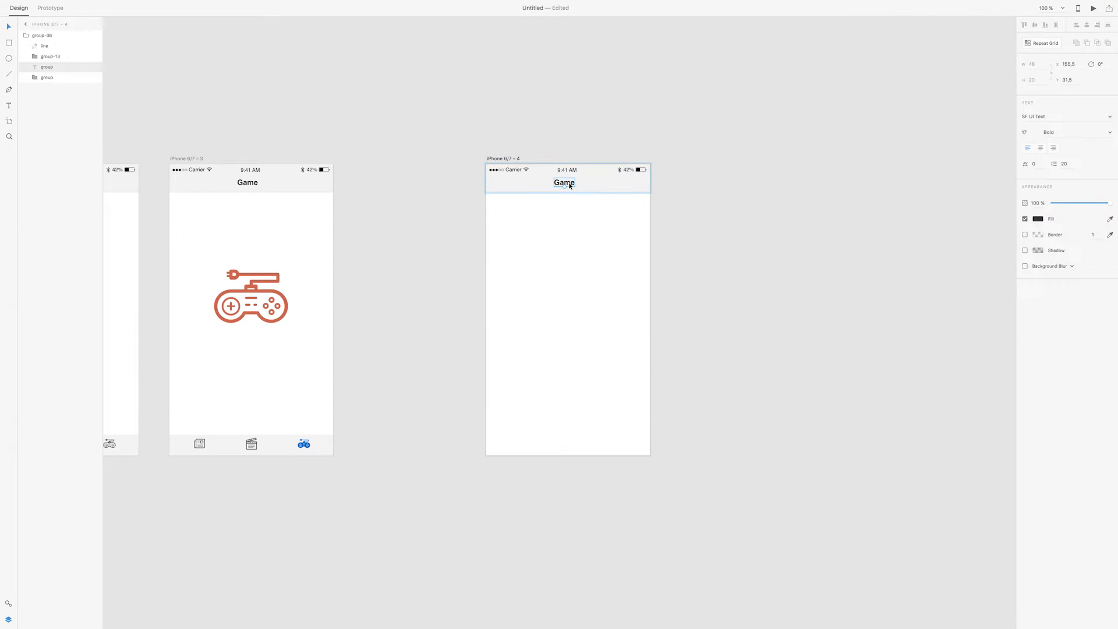
pyautogui.click(1040, 148)
pyautogui.moveTo(569, 184); pyautogui.dragTo(573, 184)
pyautogui.doubleClick(565, 183)
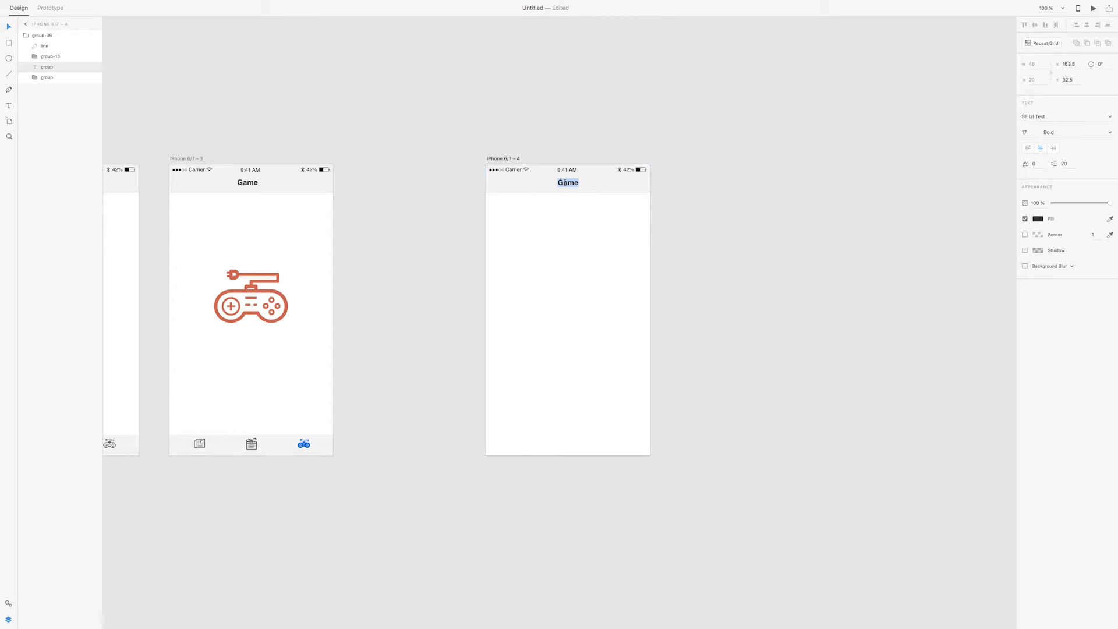
pyautogui.write('Start')
pyautogui.press('Escape')
pyautogui.click(541, 255)
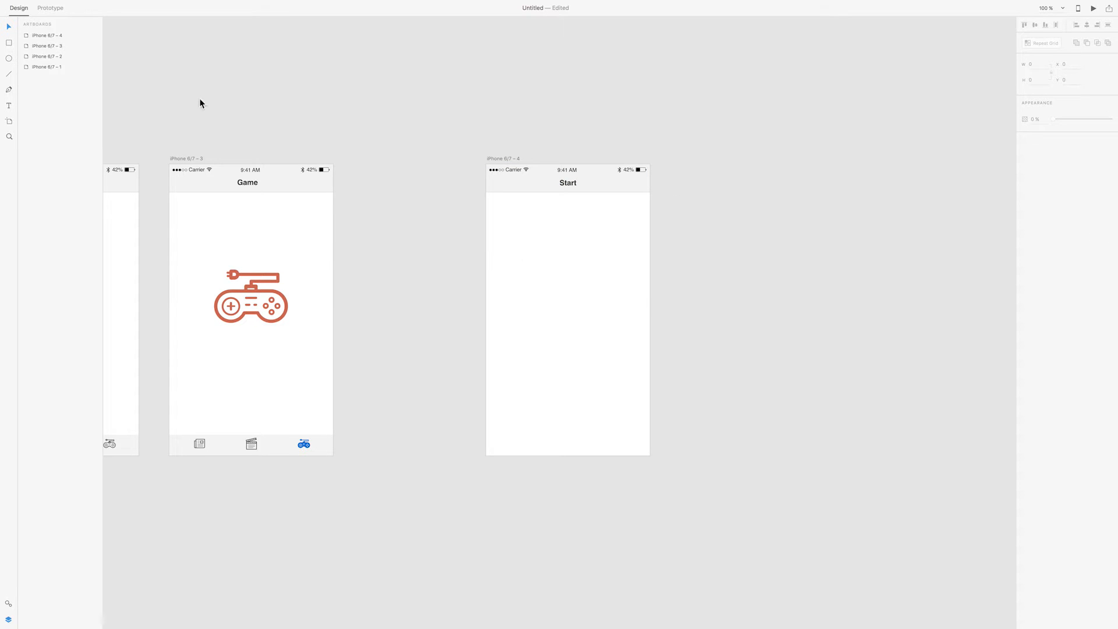
# - Draw a 375 × 50 rectangle across the bottom edge of the Start artboard as the tab bar background
pyautogui.click(7, 44)
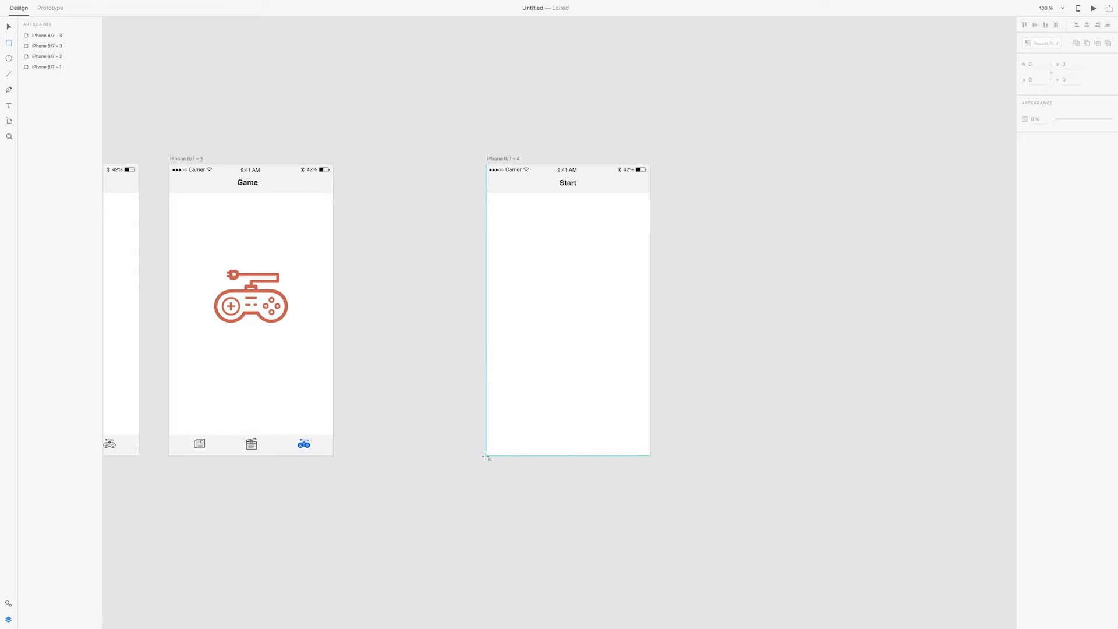
pyautogui.moveTo(486, 456)
pyautogui.mouseDown()
pyautogui.moveTo(547, 427)
pyautogui.moveTo(651, 435)
pyautogui.mouseUp()
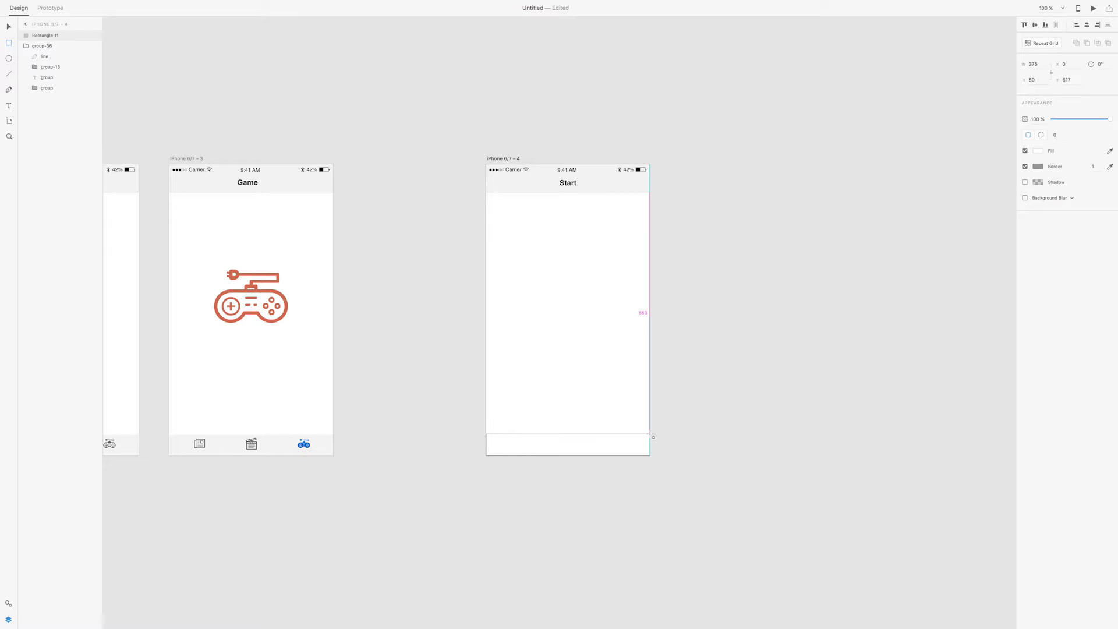
pyautogui.moveTo(653, 436); pyautogui.dragTo(649, 434)
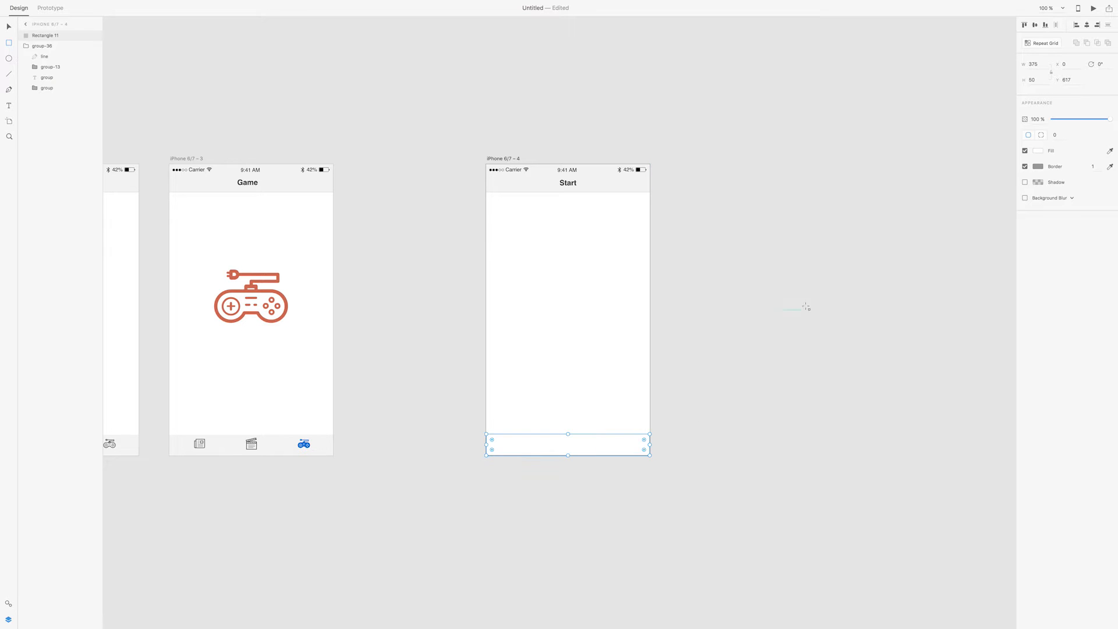
# - Remove the tab bar rectangle's border and fill it with light grey #F0F0F0
pyautogui.click(1024, 166)
pyautogui.click(1038, 151)
pyautogui.moveTo(947, 112); pyautogui.dragTo(928, 107)
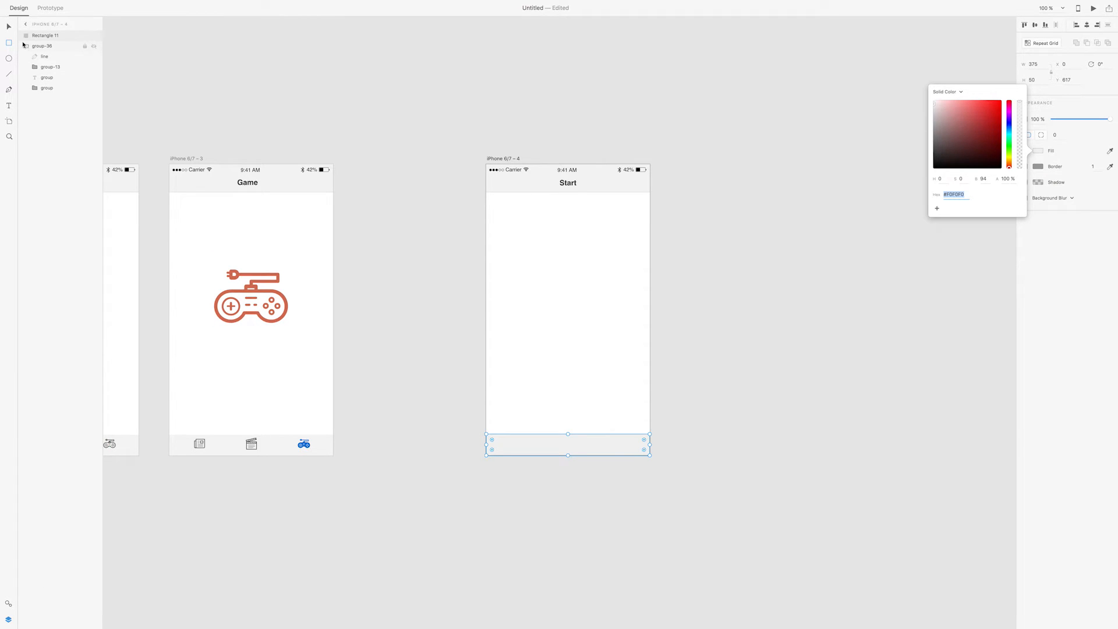
# - Lock the tab bar rectangle and return to the Select tool with nothing selected
pyautogui.click(85, 36)
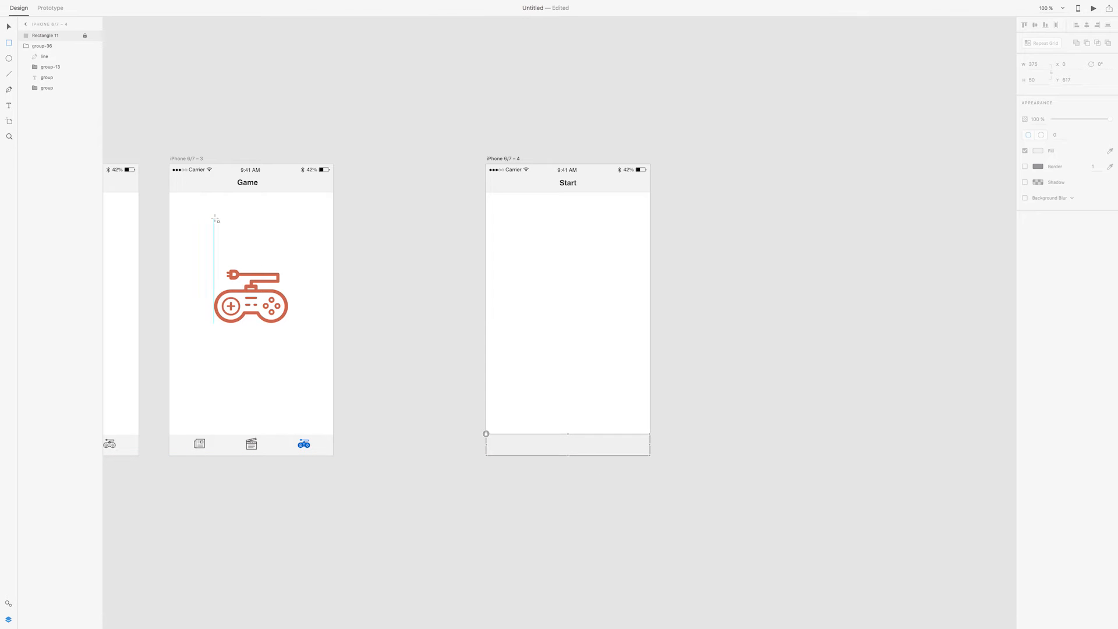
pyautogui.click(5, 27)
pyautogui.click(345, 183)
# - Switch to Illustrator and look over the icon sheet and the outlined and filled icons placed beside it
pyautogui.press('super+Tab')
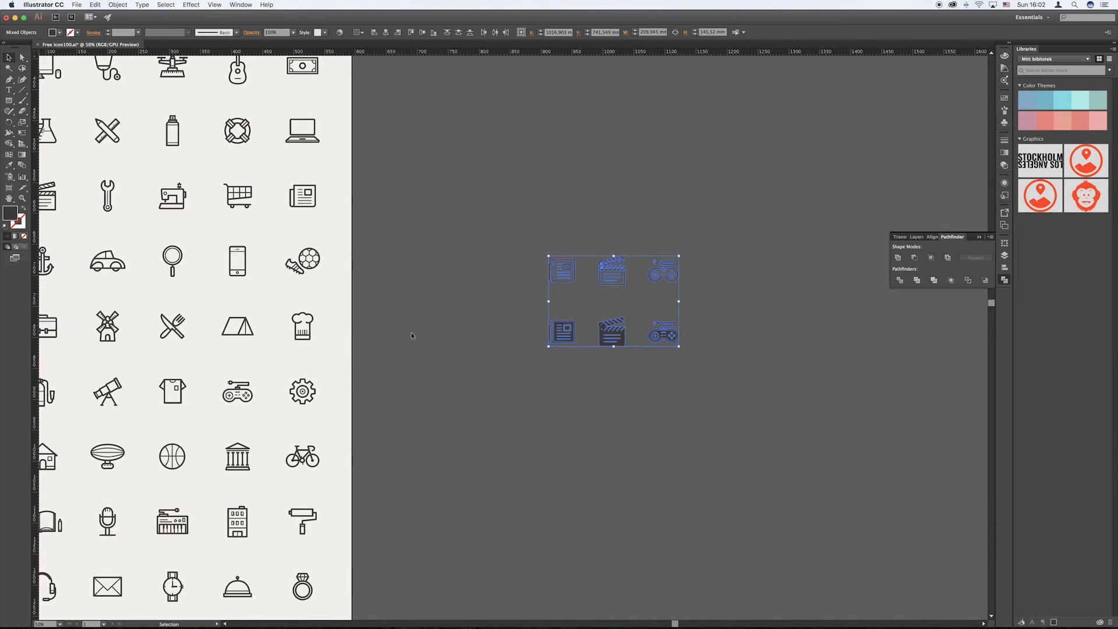
pyautogui.scroll(5, 423, 326)
pyautogui.hscroll(-4, 423, 326)
pyautogui.scroll(1, 412, 335)
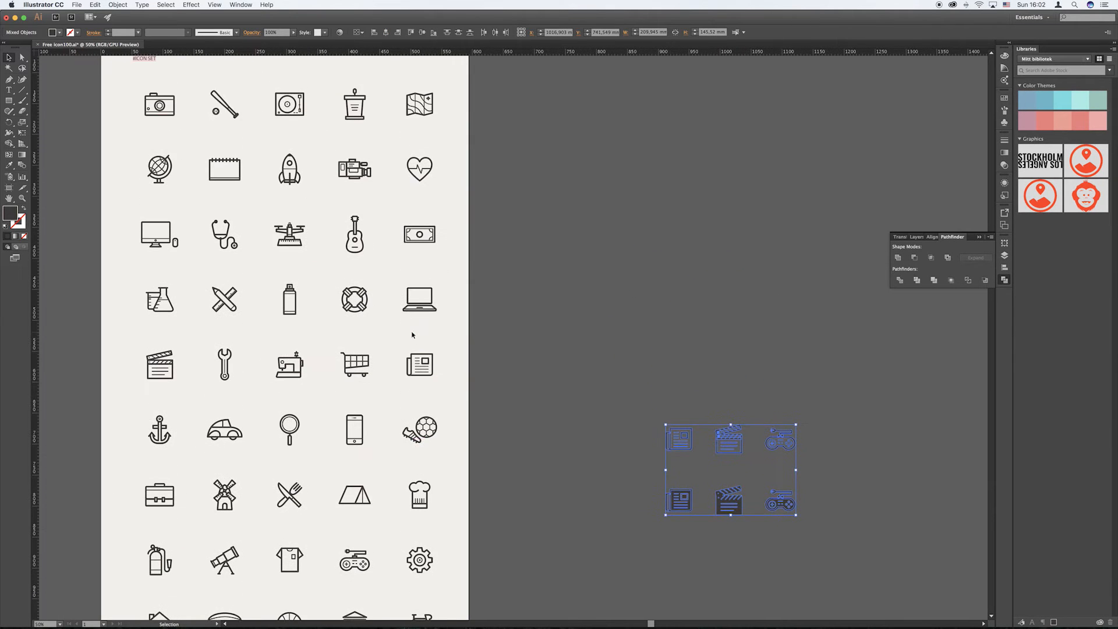
pyautogui.scroll(3, 412, 335)
pyautogui.scroll(-3, 412, 334)
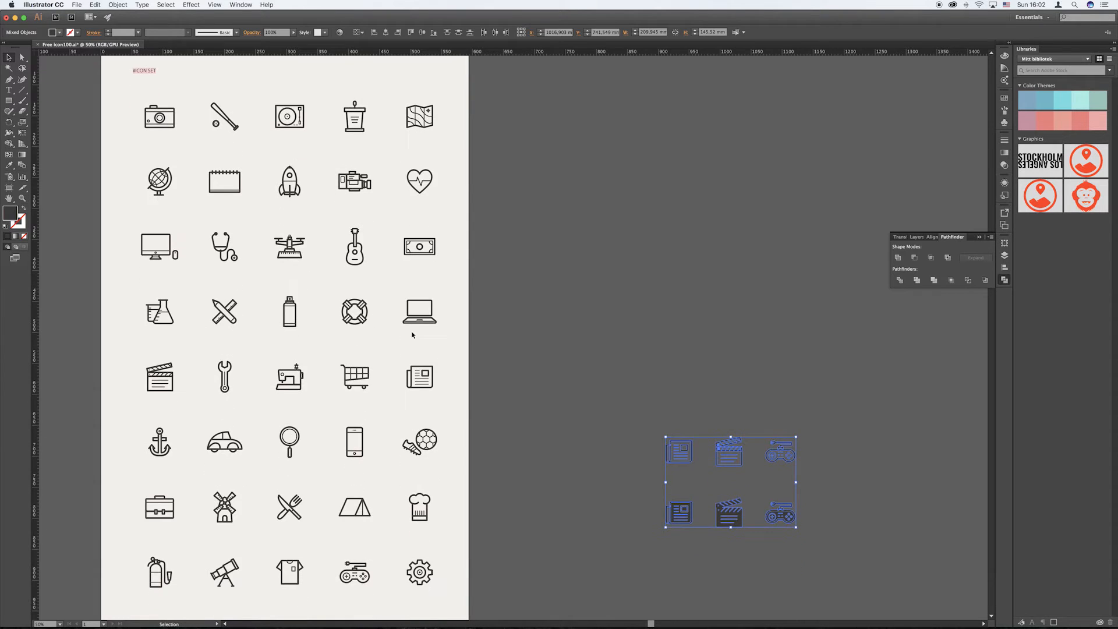
pyautogui.scroll(-9, 412, 334)
pyautogui.hscroll(5, 411, 329)
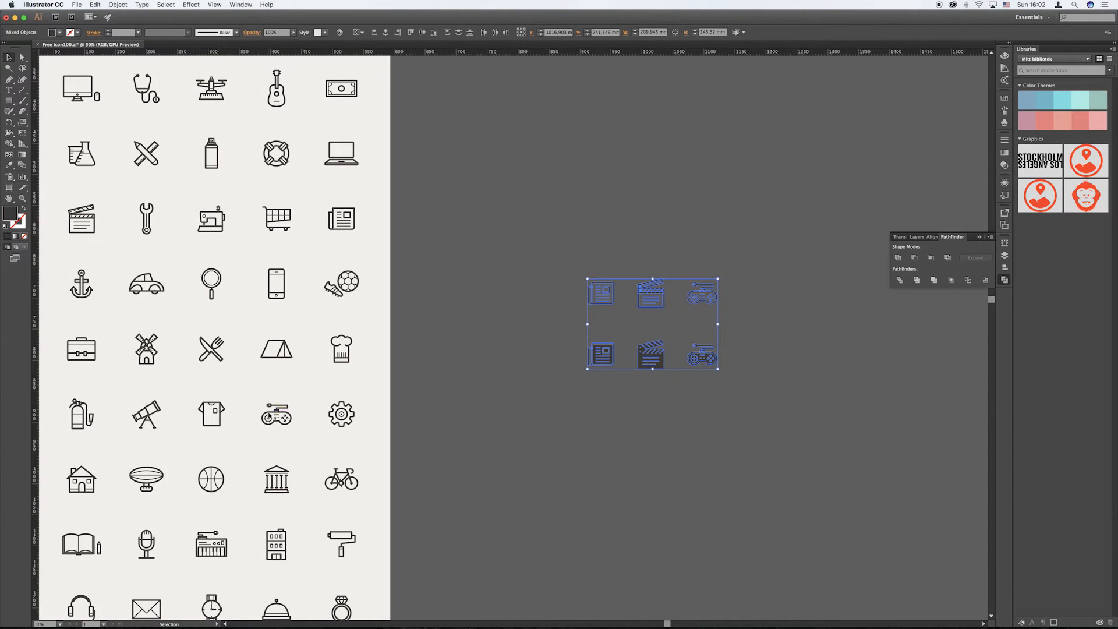
# - Copy the six outlined and filled newspaper, clapperboard and game controller icons and paste them onto the Start artboard in Adobe XD
pyautogui.click(505, 261)
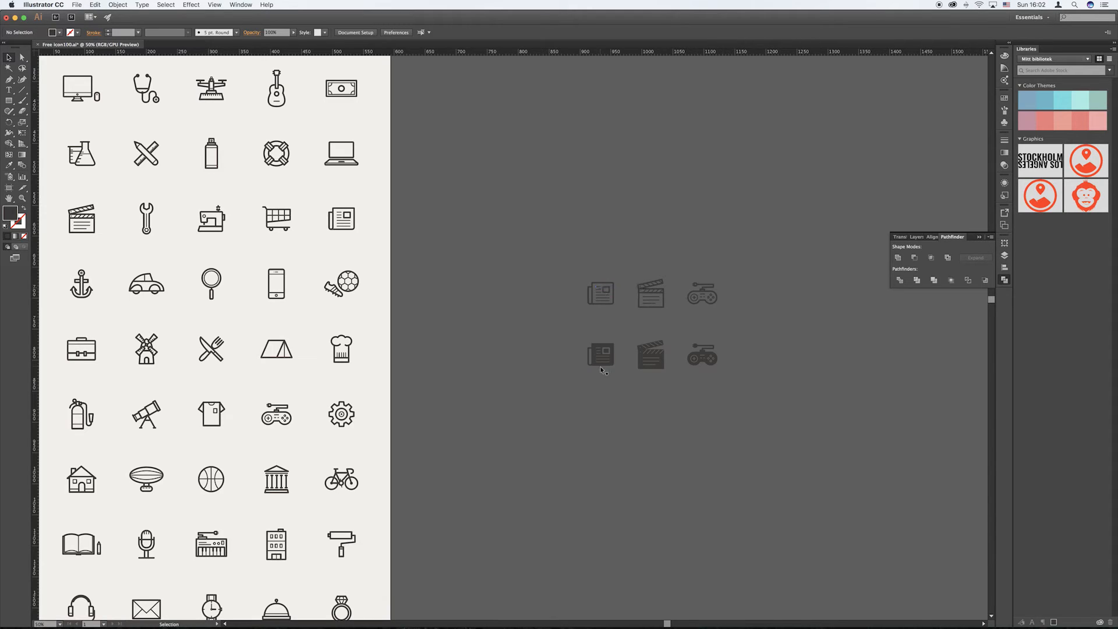
pyautogui.click(715, 360)
pyautogui.press('super+a')
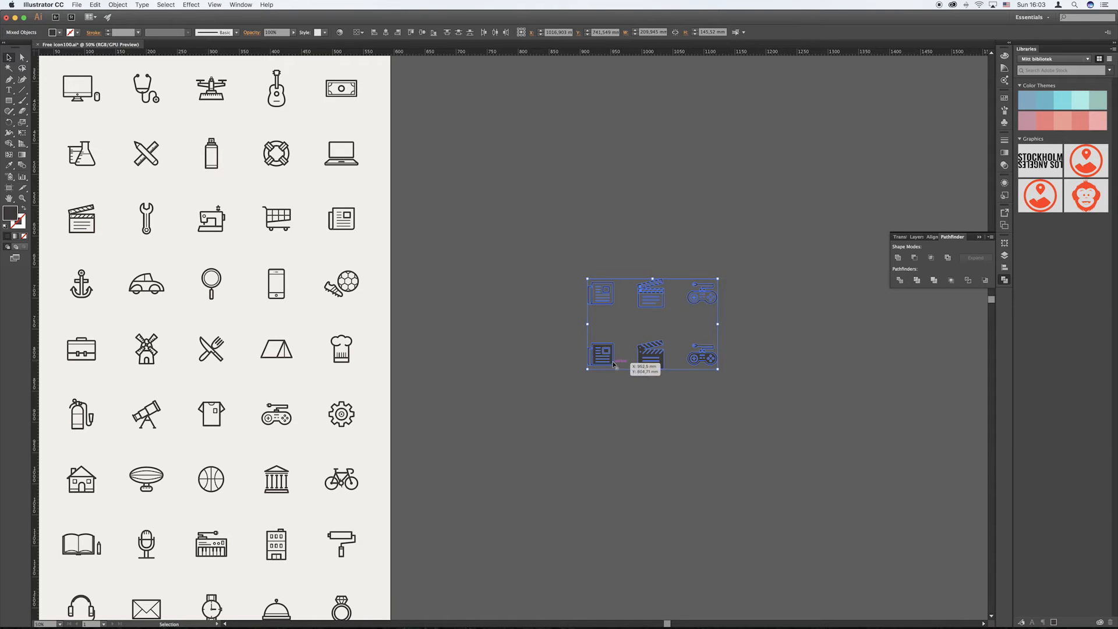
pyautogui.press('super+c')
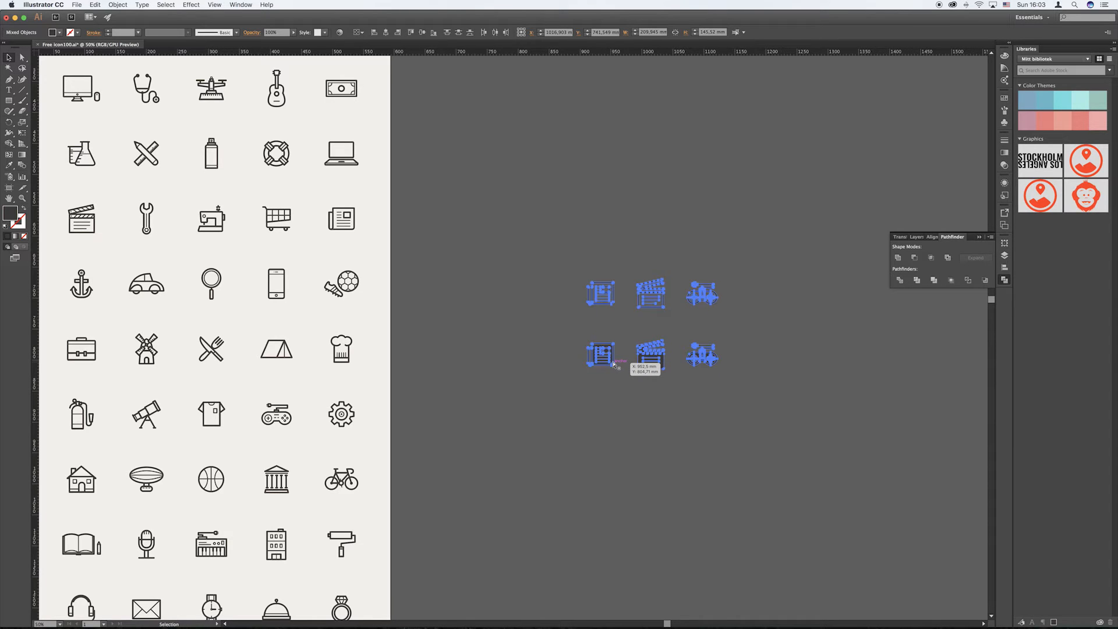
pyautogui.press('super+Tab')
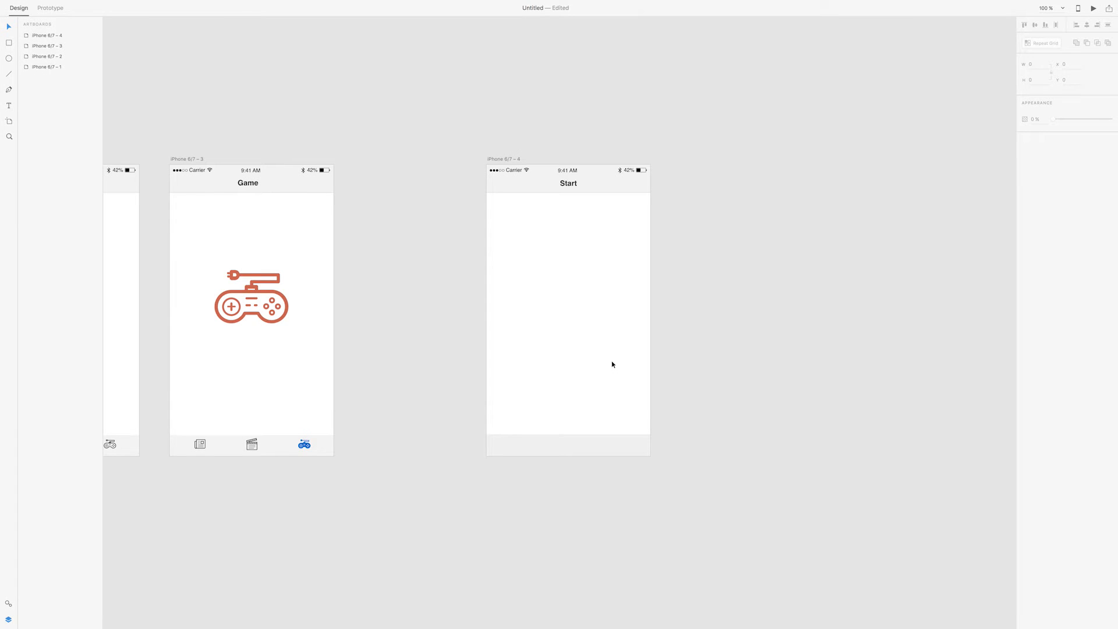
pyautogui.press('super+v')
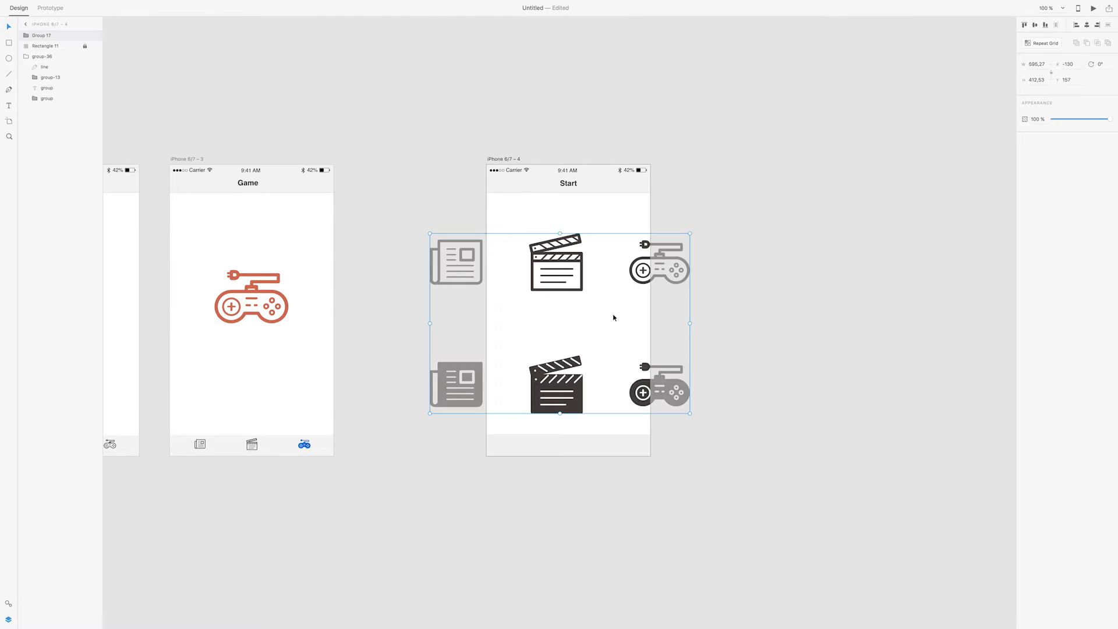
# - Scale the pasted icon group down to about 138 × 96 and move it just below the Start artboard
pyautogui.moveTo(690, 233); pyautogui.dragTo(611, 302)
pyautogui.click(739, 347)
pyautogui.moveTo(558, 341); pyautogui.dragTo(572, 518)
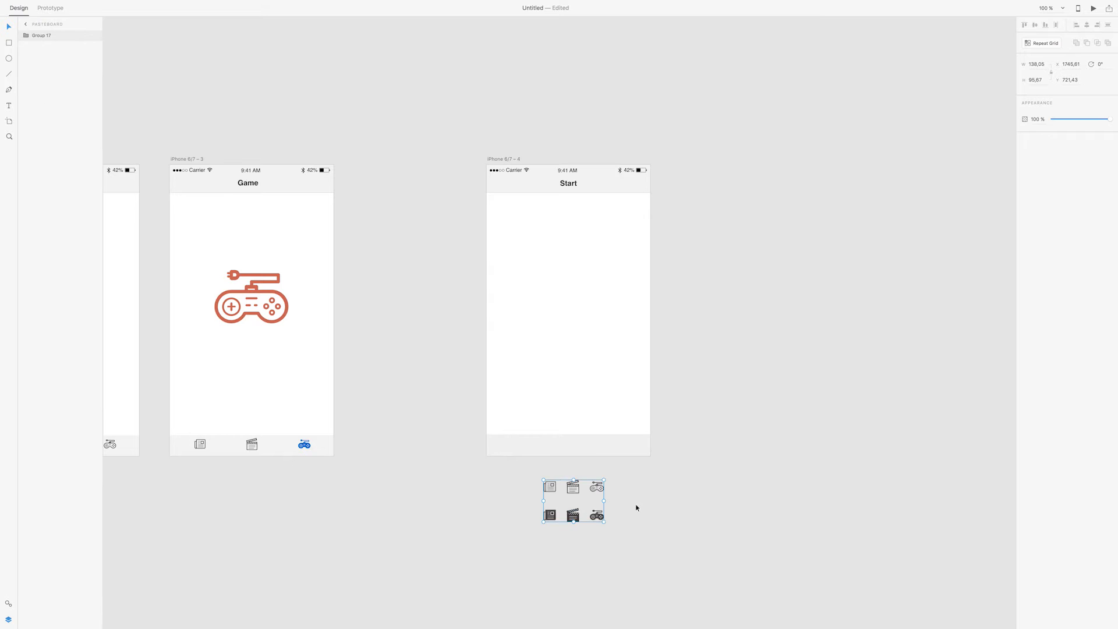
# - Ungroup the icon set below the Start artboard and deselect it
pyautogui.rightClick(575, 493)
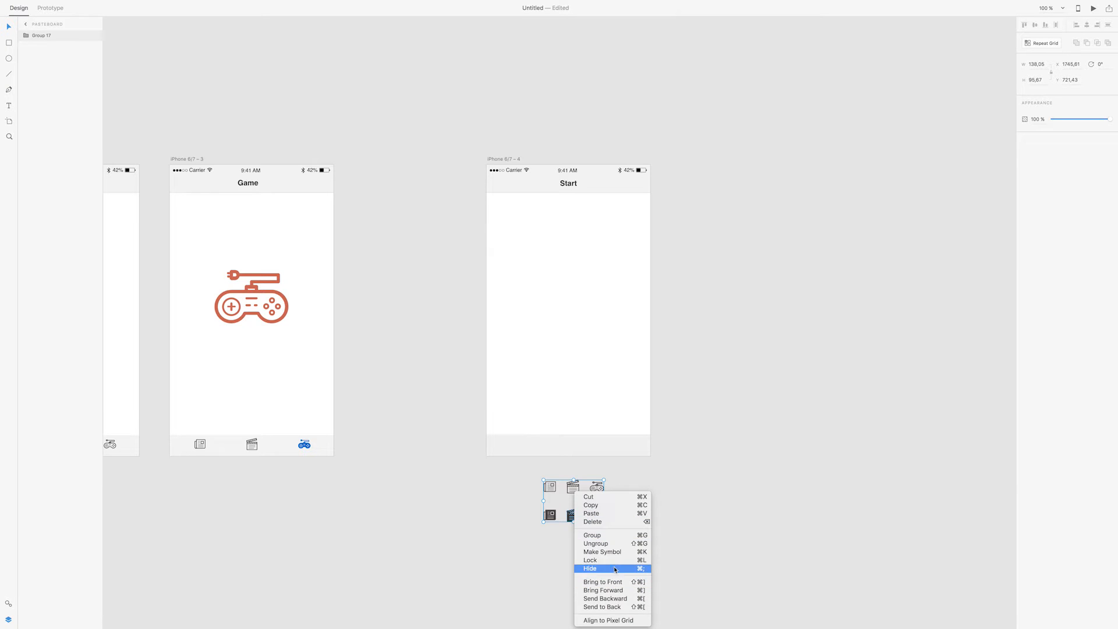
pyautogui.click(614, 543)
pyautogui.click(611, 527)
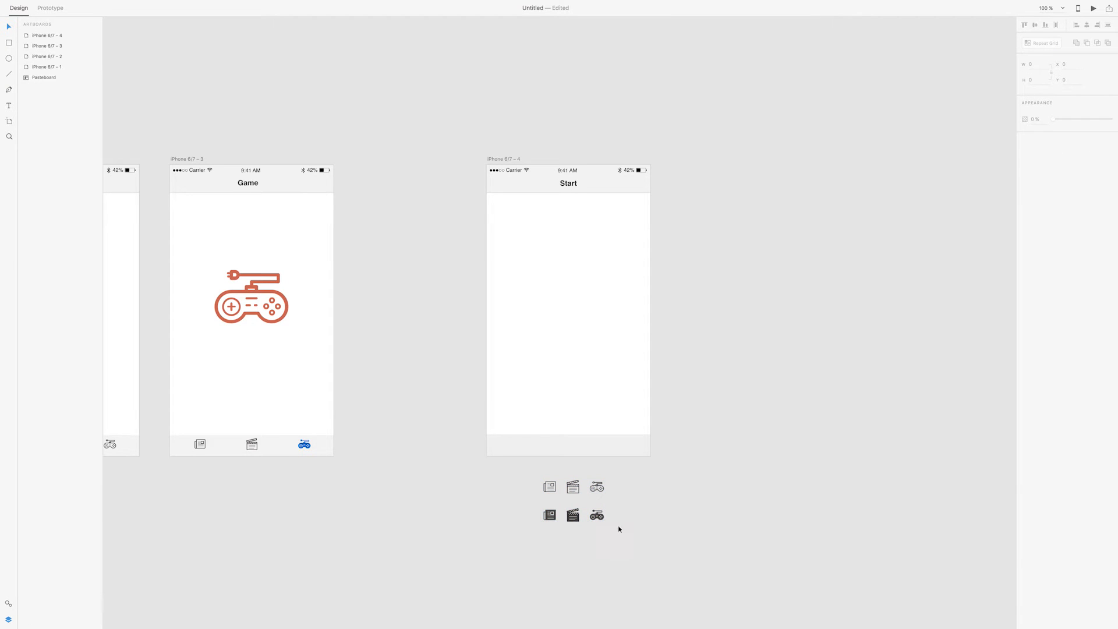
# - Change the fill of the three solid icons in the lower row to blue #1258BA
pyautogui.moveTo(594, 530); pyautogui.dragTo(523, 505)
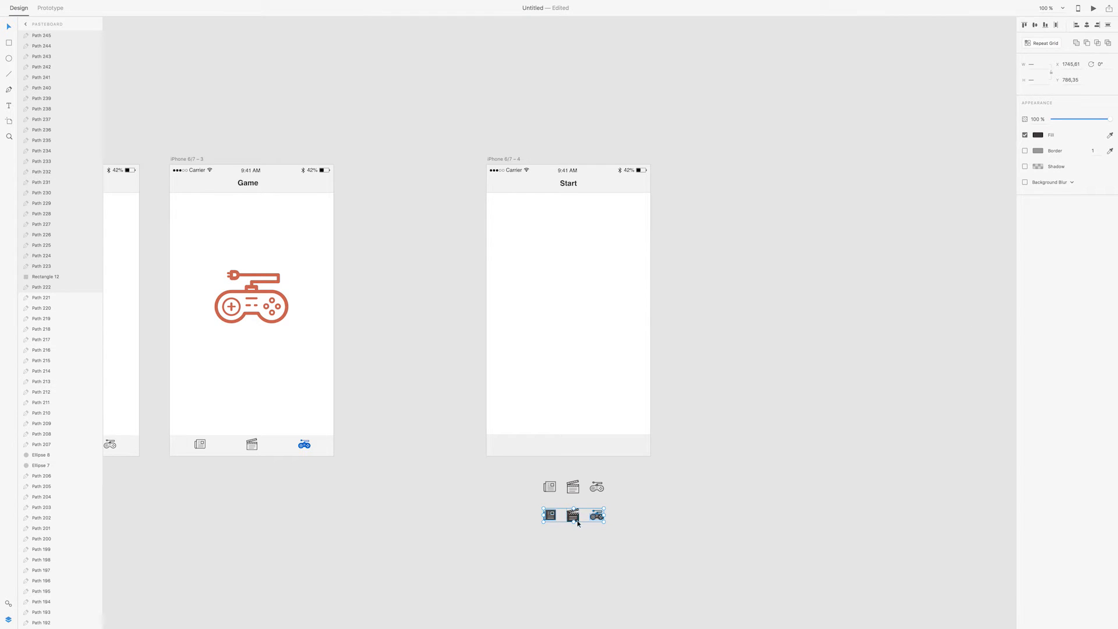
pyautogui.click(1037, 136)
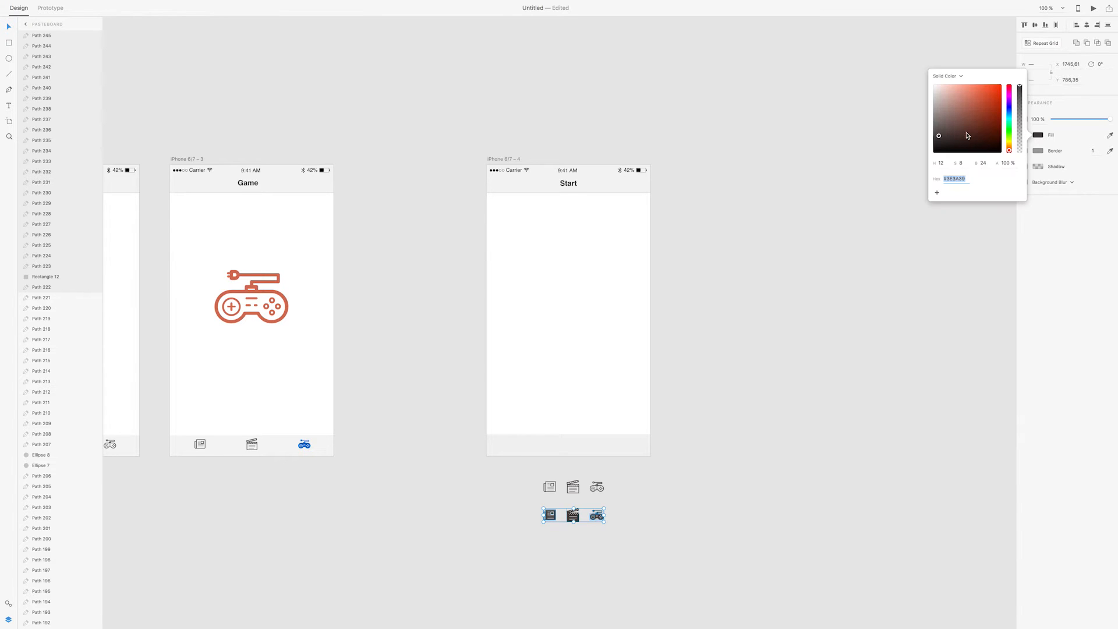
pyautogui.moveTo(1009, 117)
pyautogui.mouseDown()
pyautogui.moveTo(998, 97)
pyautogui.moveTo(981, 106)
pyautogui.moveTo(996, 106)
pyautogui.mouseUp()
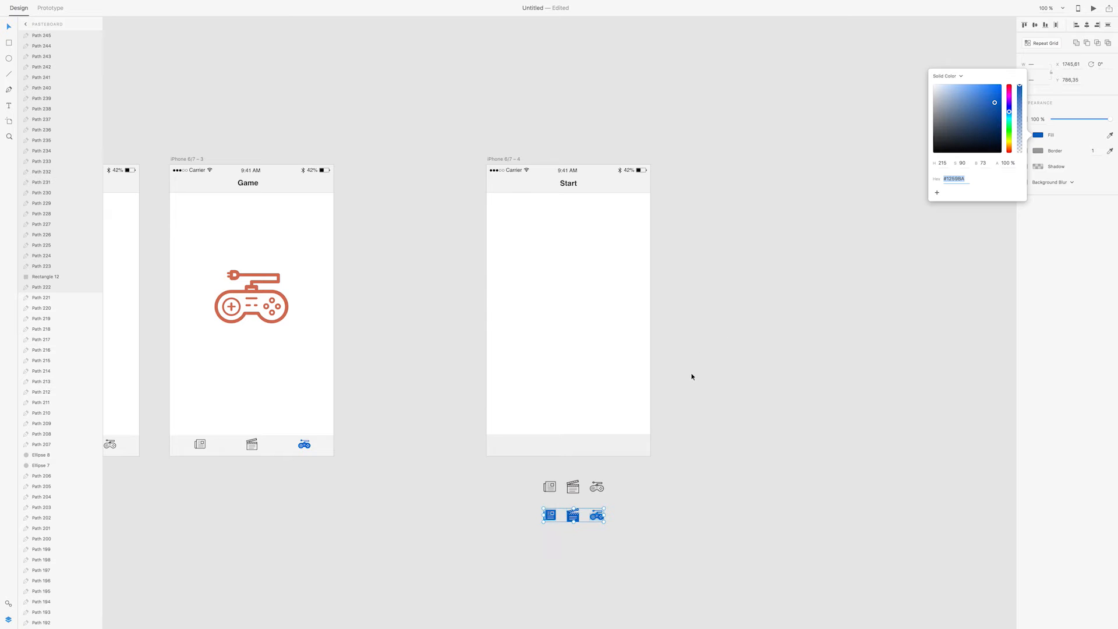
# - Group the paths of the blue newspaper, clapperboard and game controller icons below the Start artboard, each icon as its own group
pyautogui.scroll(-1, 692, 377)
pyautogui.click(687, 417)
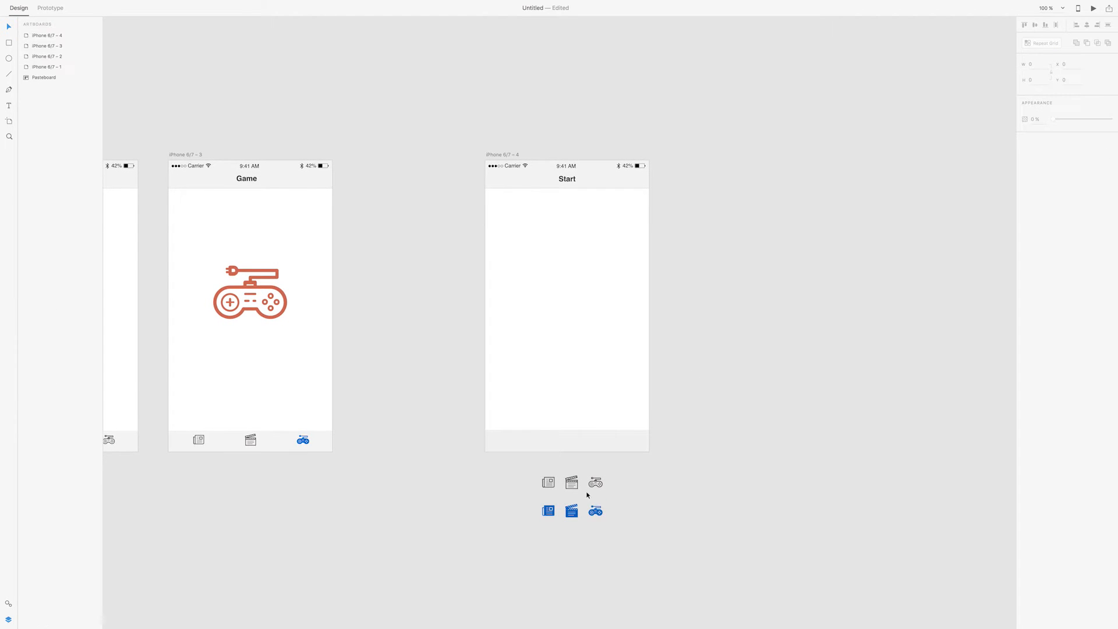
pyautogui.click(547, 511)
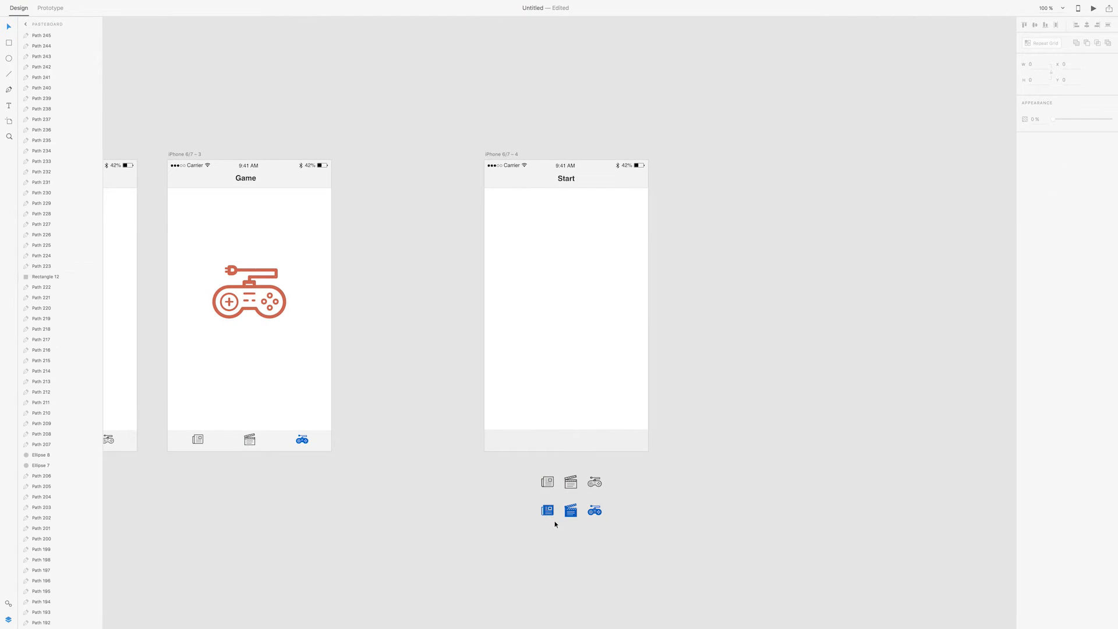
pyautogui.moveTo(531, 502); pyautogui.dragTo(530, 501)
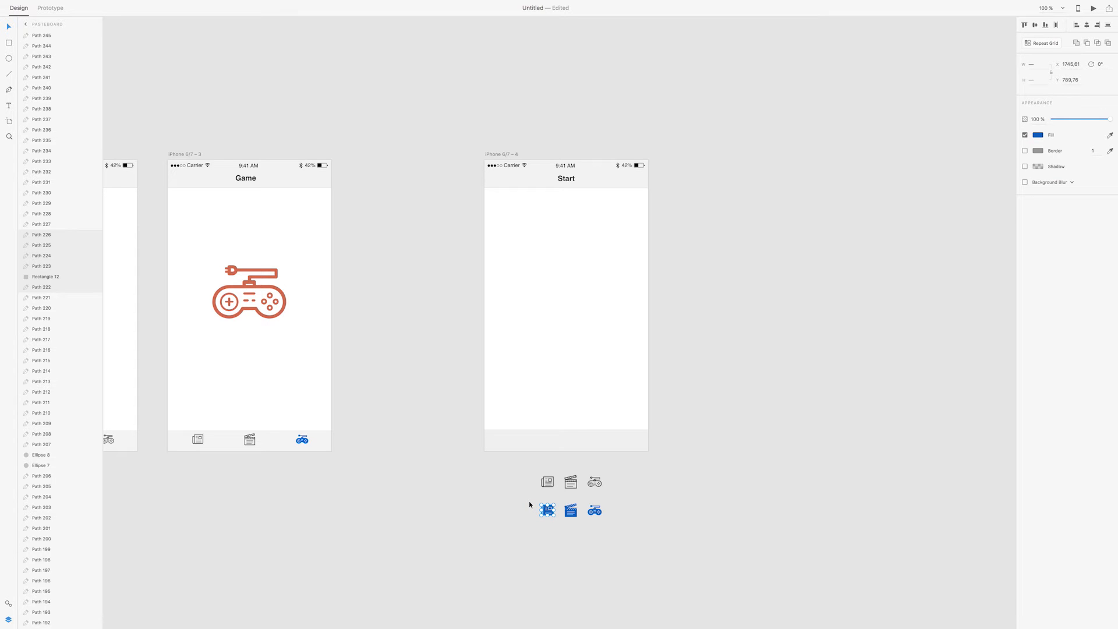
pyautogui.press('super+g')
pyautogui.click(570, 507)
pyautogui.press('super+g')
pyautogui.moveTo(604, 529); pyautogui.dragTo(573, 490)
pyautogui.press('super+g')
# - Group the paths of the outlined icons in the upper row below the Start artboard, each icon as its own group
pyautogui.press('super+g')
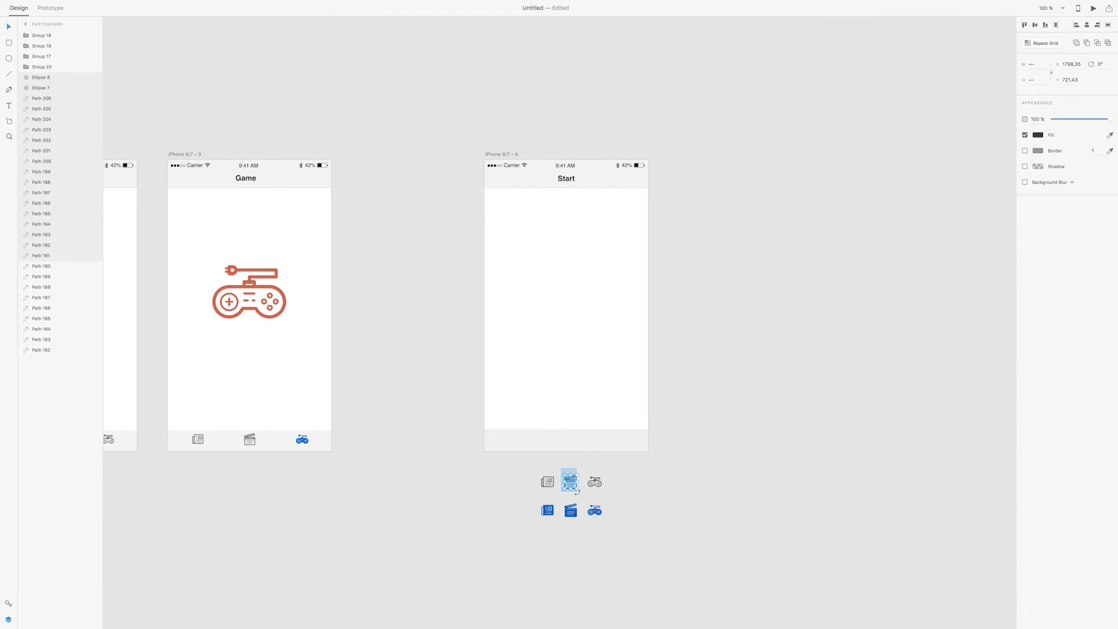
pyautogui.press('super+g')
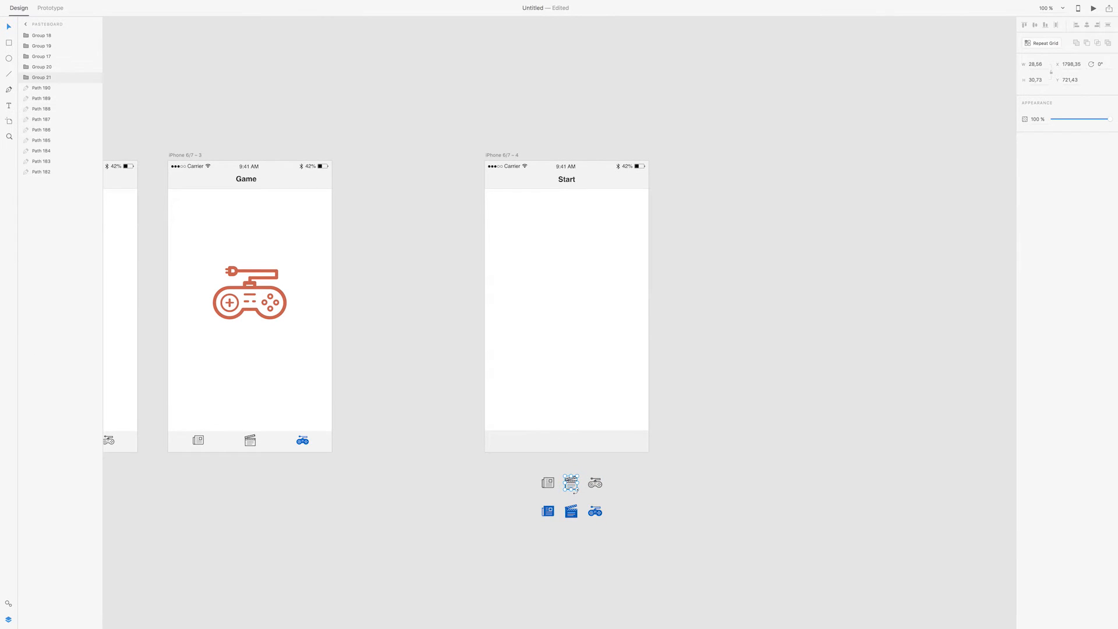
pyautogui.moveTo(536, 470); pyautogui.dragTo(518, 448)
pyautogui.press('super+g')
# - Move the blue newspaper icon into the first position of the Start artboard's tab bar and nudge it into place
pyautogui.click(555, 494)
pyautogui.press('Left')
pyautogui.press('Up')
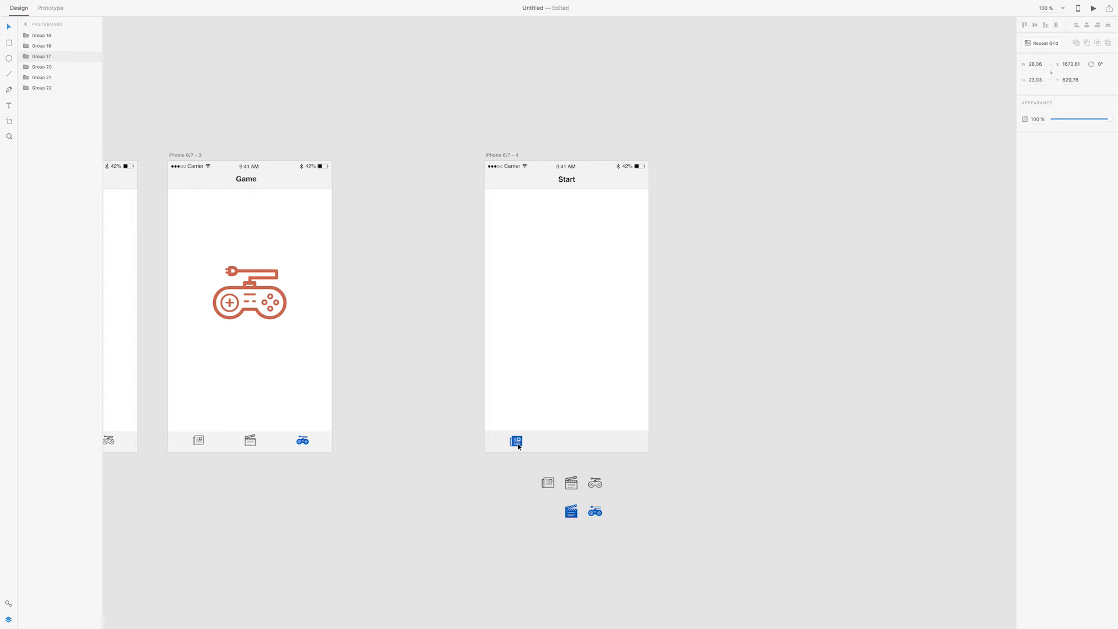
# - Place the outlined clapperboard in the center of the Start tab bar and the outlined game controller at equal spacing beside it
pyautogui.click(571, 492)
pyautogui.moveTo(571, 492); pyautogui.dragTo(566, 449)
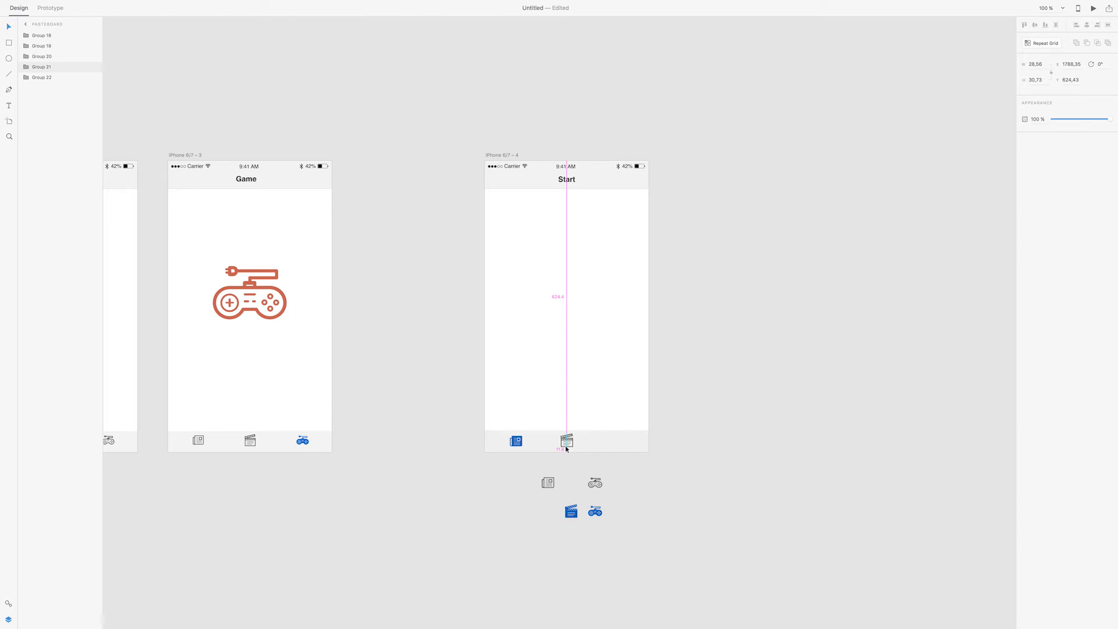
pyautogui.moveTo(567, 448); pyautogui.dragTo(567, 449)
pyautogui.moveTo(595, 483); pyautogui.dragTo(619, 443)
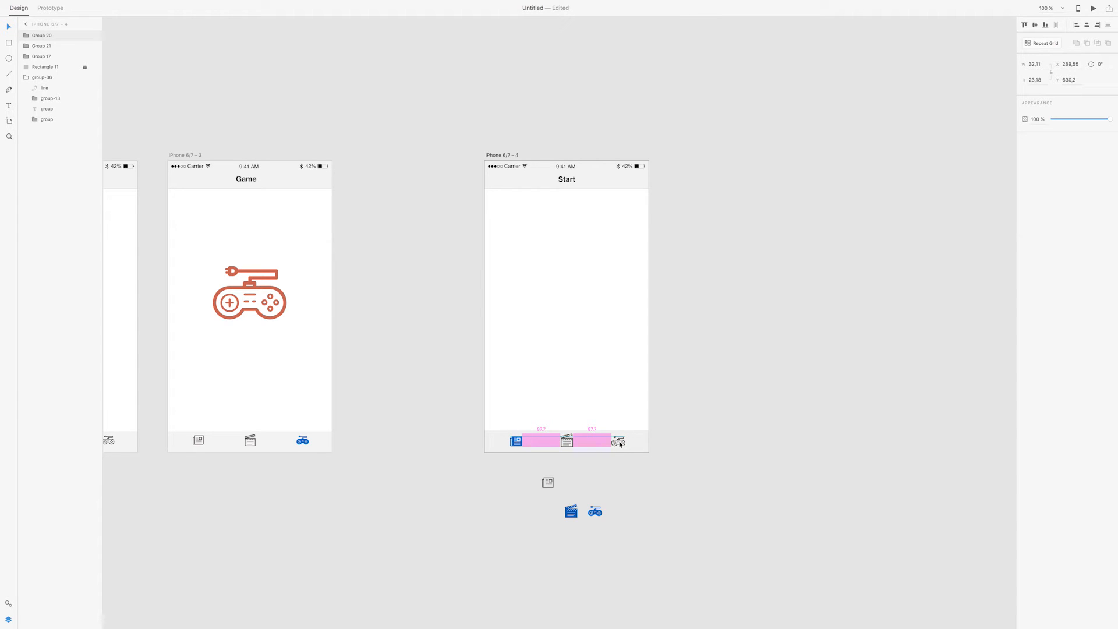
pyautogui.moveTo(619, 444); pyautogui.dragTo(619, 444)
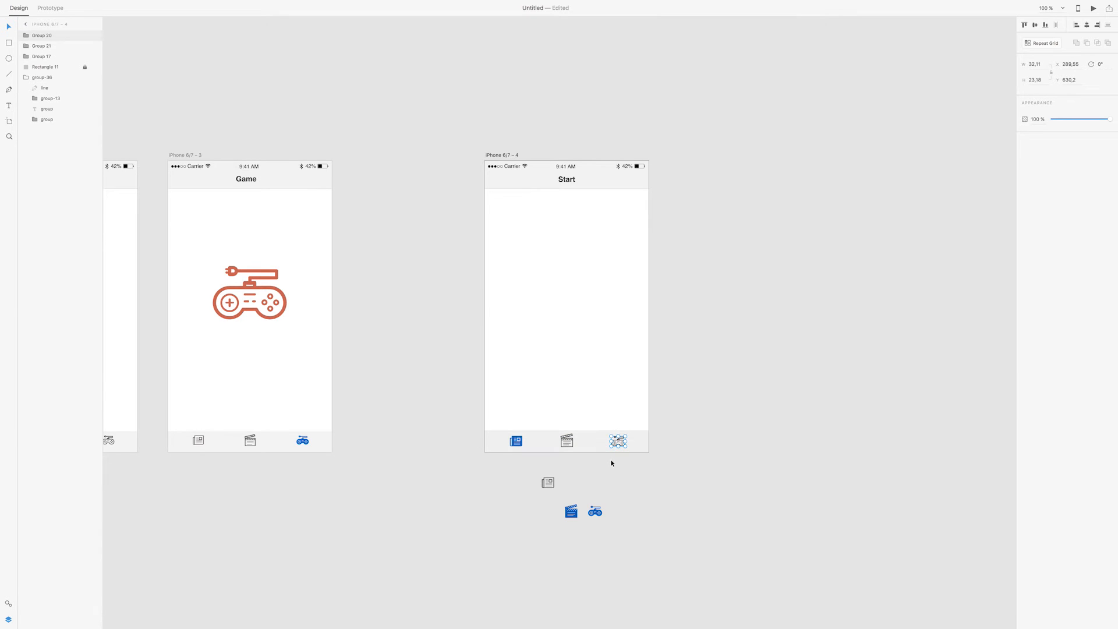
pyautogui.click(612, 464)
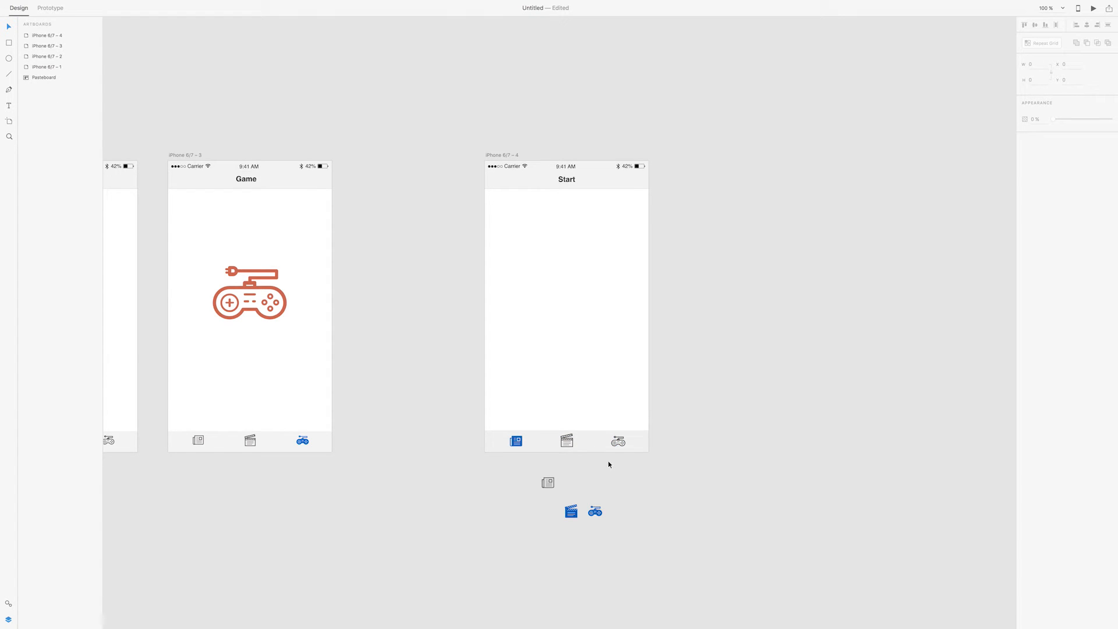
# - Duplicate the outlined newspaper icon and place an enlarged copy centered in the Start artboard's content area
pyautogui.hscroll(3, 557, 415)
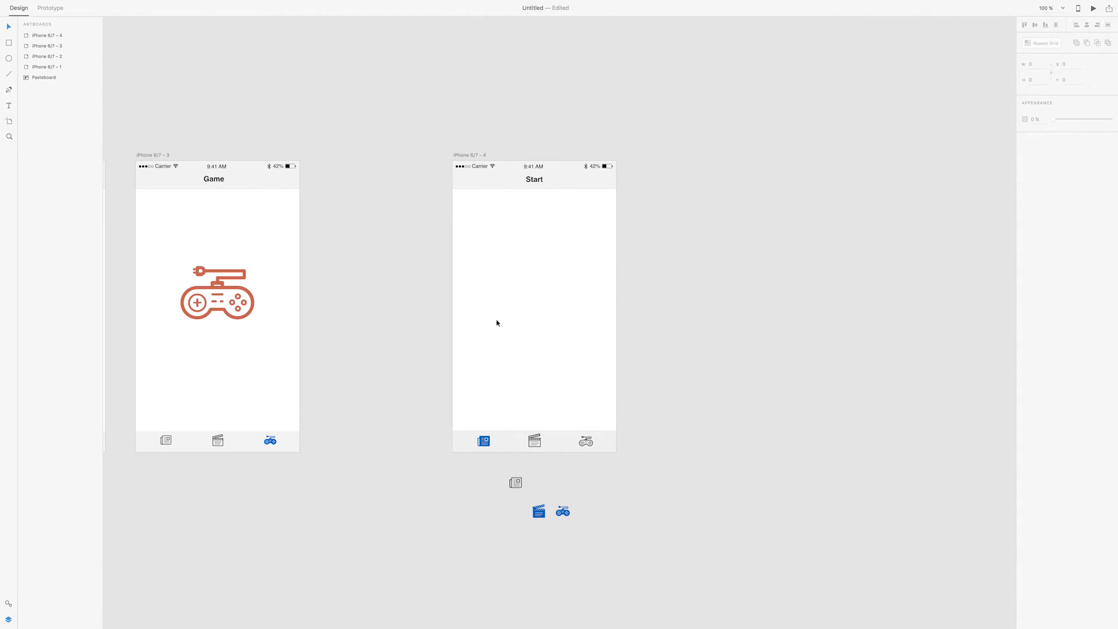
pyautogui.click(513, 482)
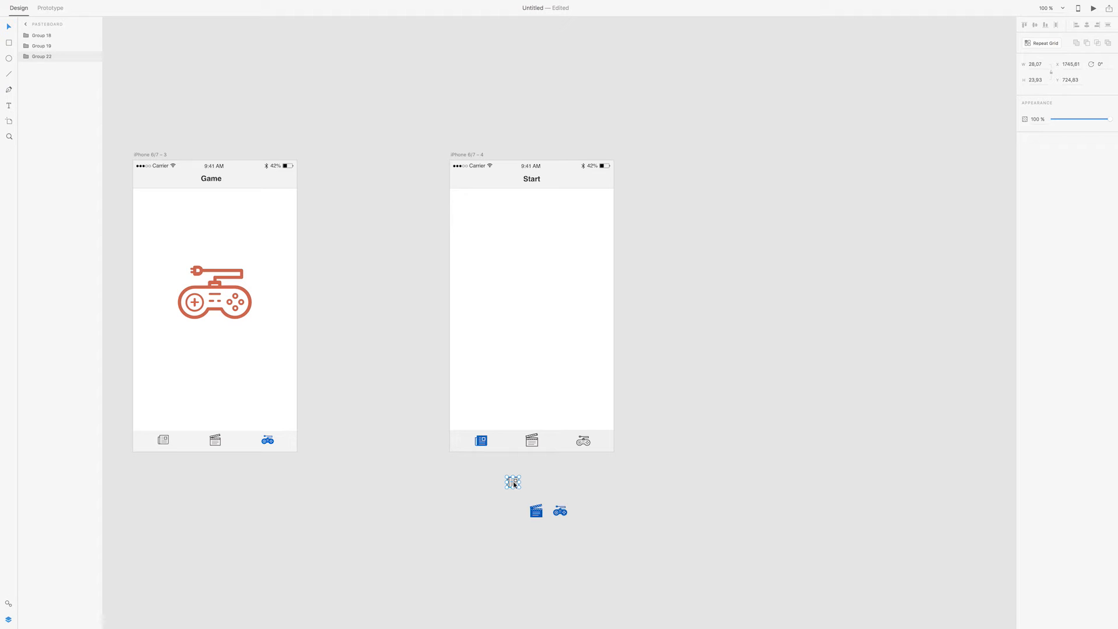
pyautogui.press('super+d')
pyautogui.moveTo(514, 481); pyautogui.dragTo(563, 334)
pyautogui.click(693, 332)
# - Duplicate the finished Start artboard with its large newspaper icon and tab bar
pyautogui.hscroll(3, 693, 332)
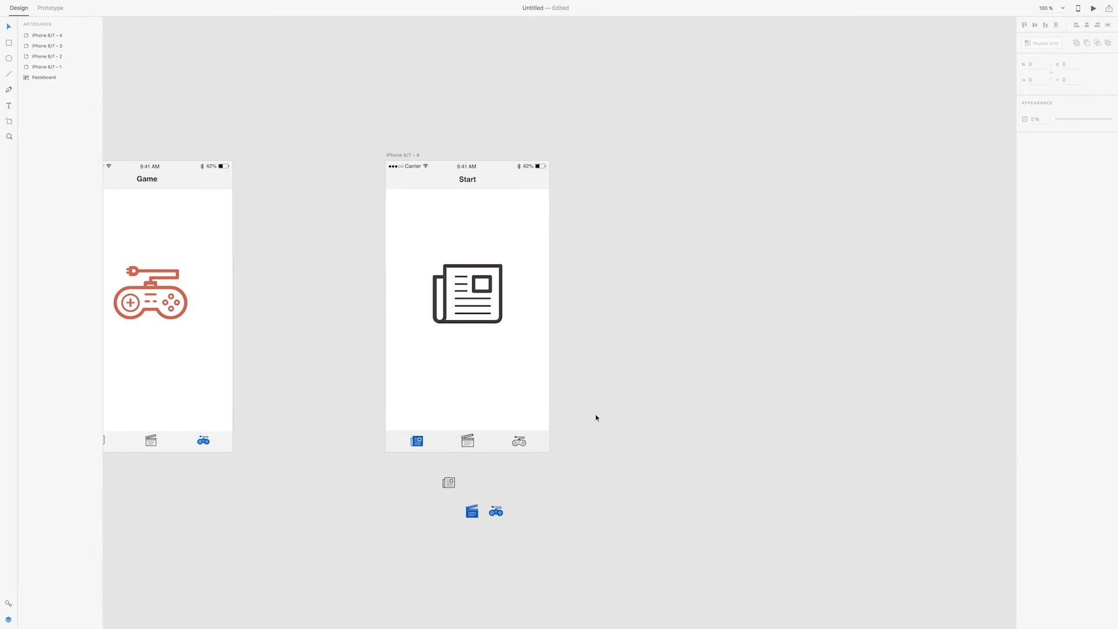
pyautogui.click(408, 156)
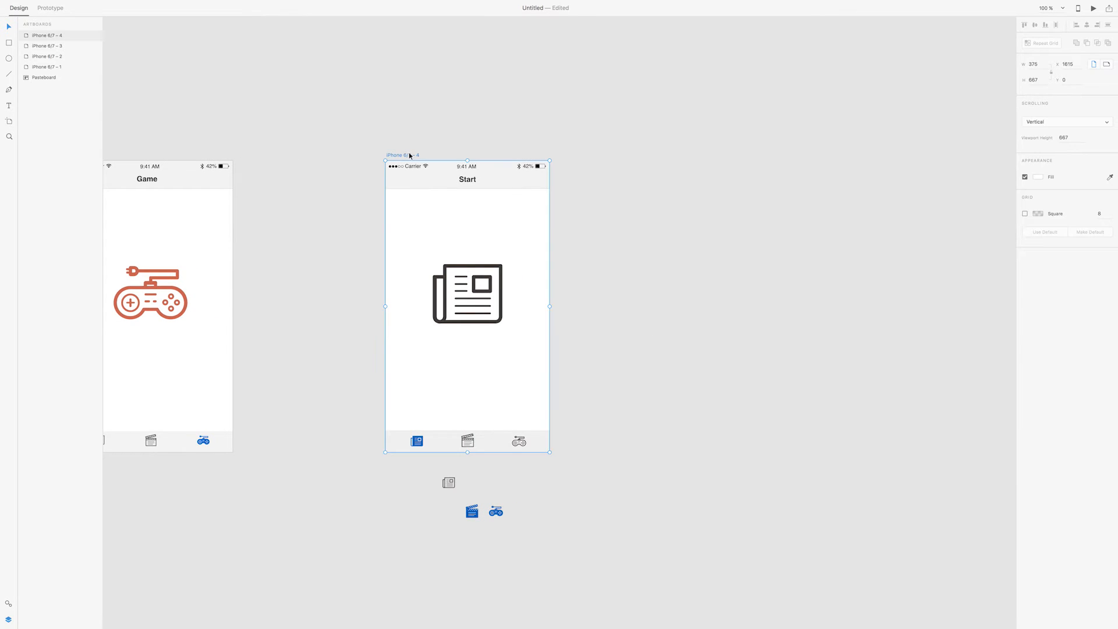
pyautogui.press('super+d')
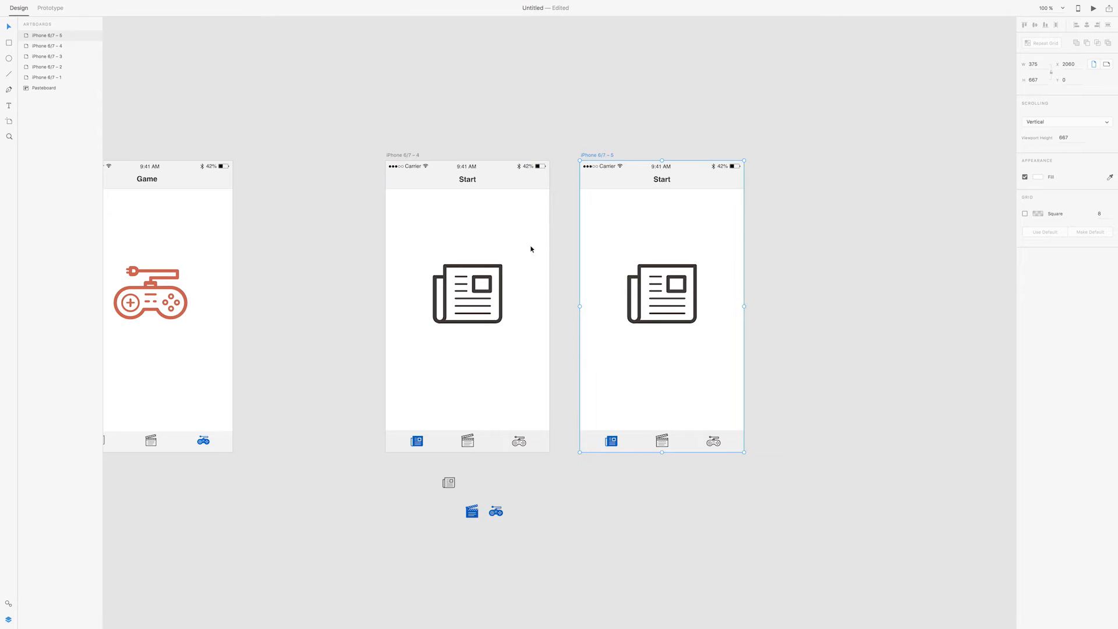
# - Move the spare blue clapperboard icon onto the outlined clapperboard in the duplicated artboard's tab bar
pyautogui.hscroll(3, 528, 247)
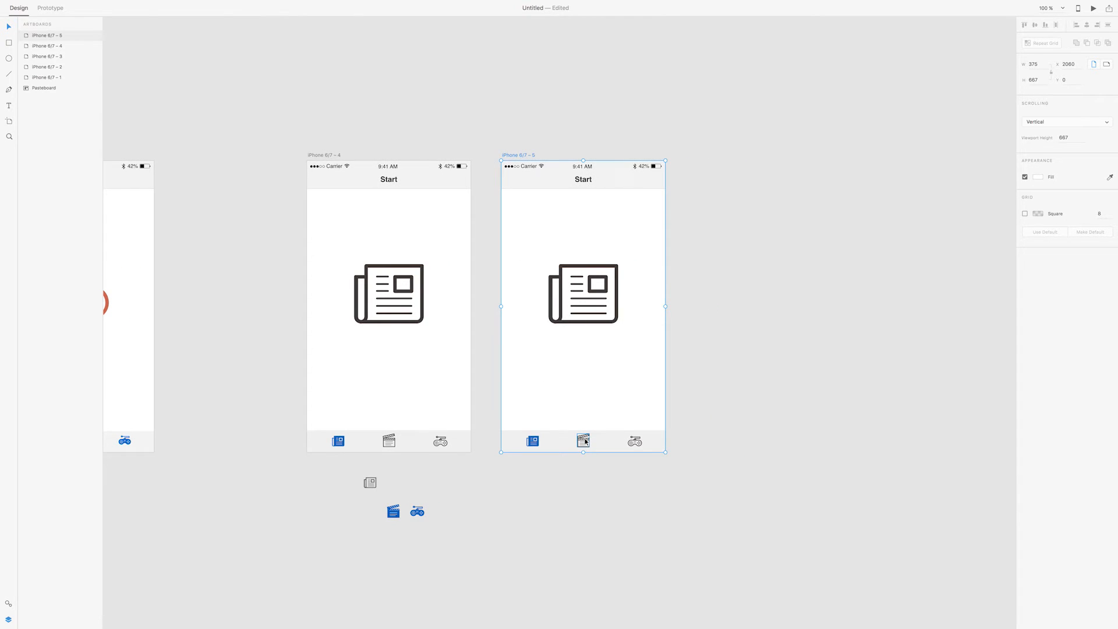
pyautogui.scroll(1, 419, 491)
pyautogui.click(389, 520)
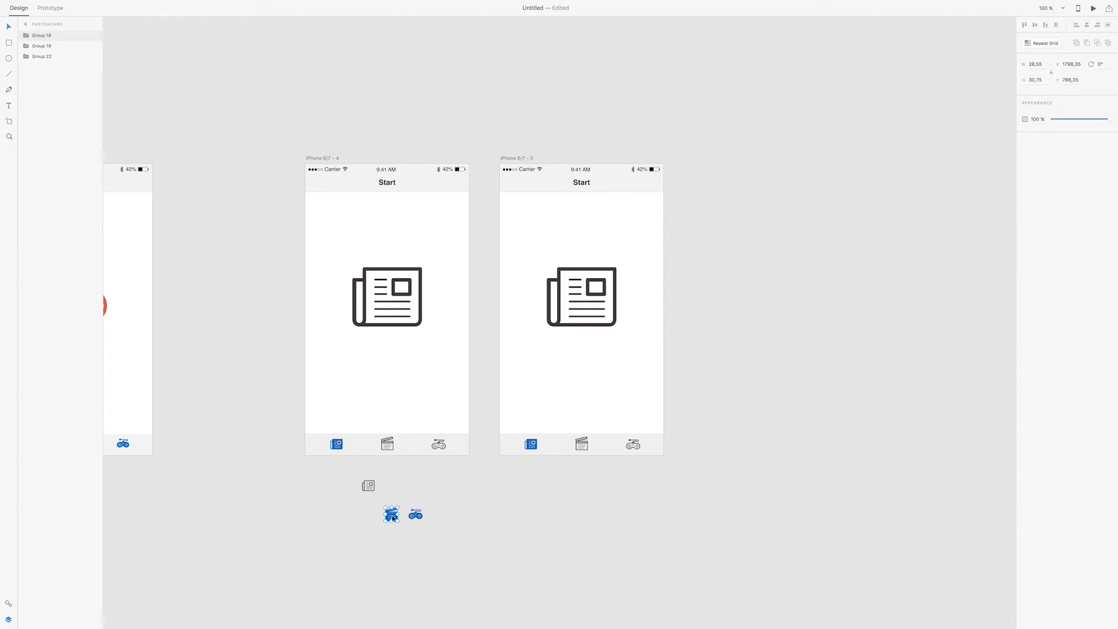
pyautogui.moveTo(392, 517); pyautogui.dragTo(583, 447)
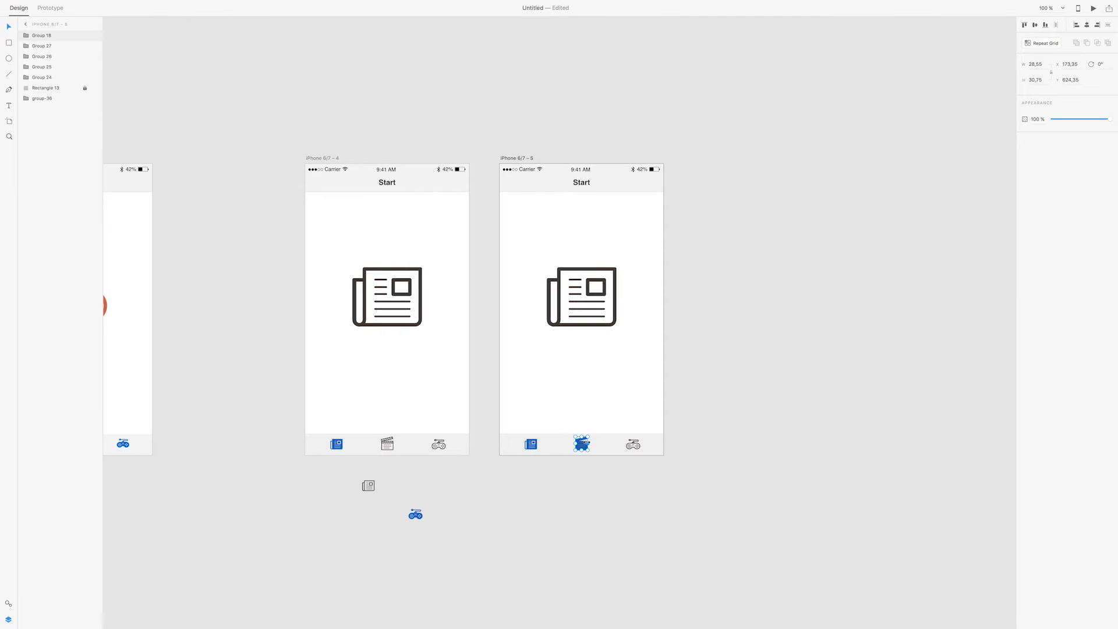
# - Replace the blue newspaper icon in the duplicated artboard's tab bar with the spare outlined newspaper, aligned to the same spot
pyautogui.click(368, 488)
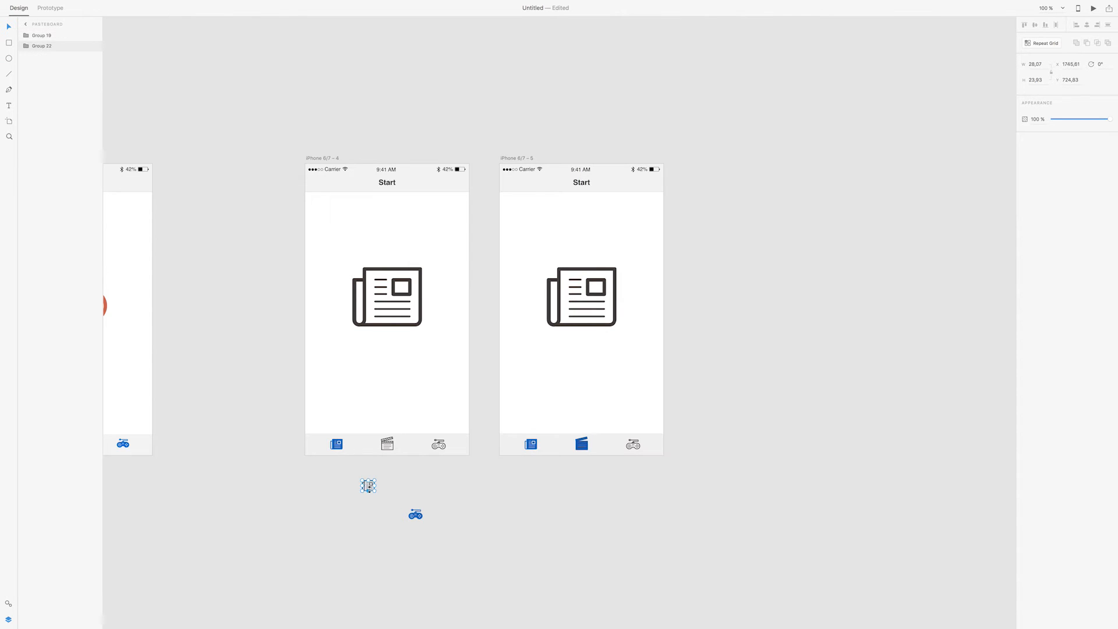
pyautogui.moveTo(369, 490); pyautogui.dragTo(531, 448)
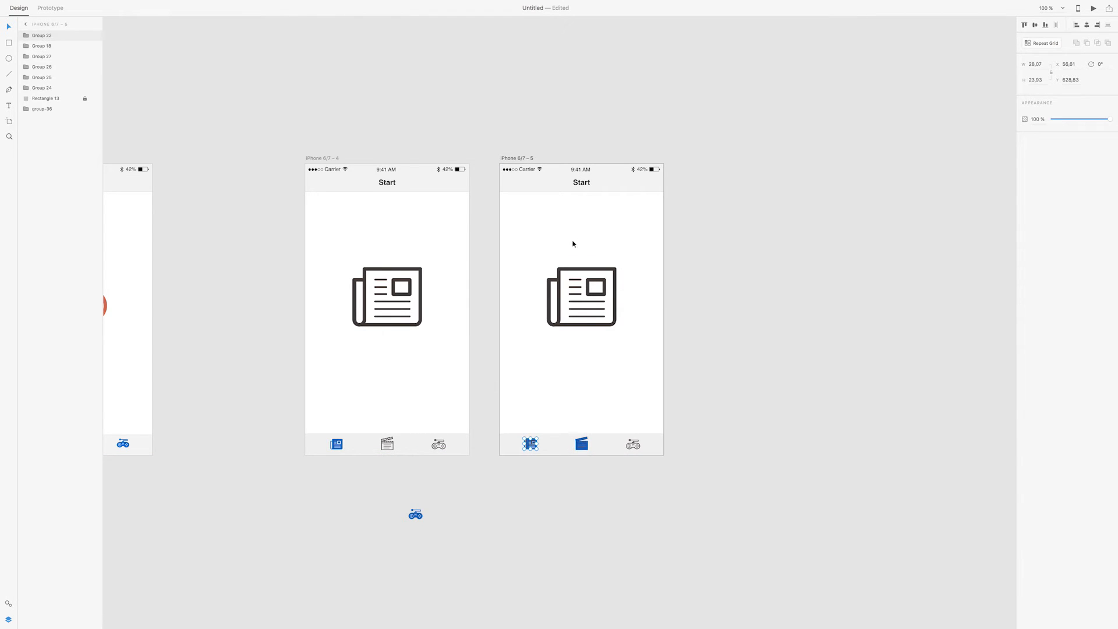
pyautogui.click(9, 136)
pyautogui.moveTo(489, 406); pyautogui.dragTo(676, 493)
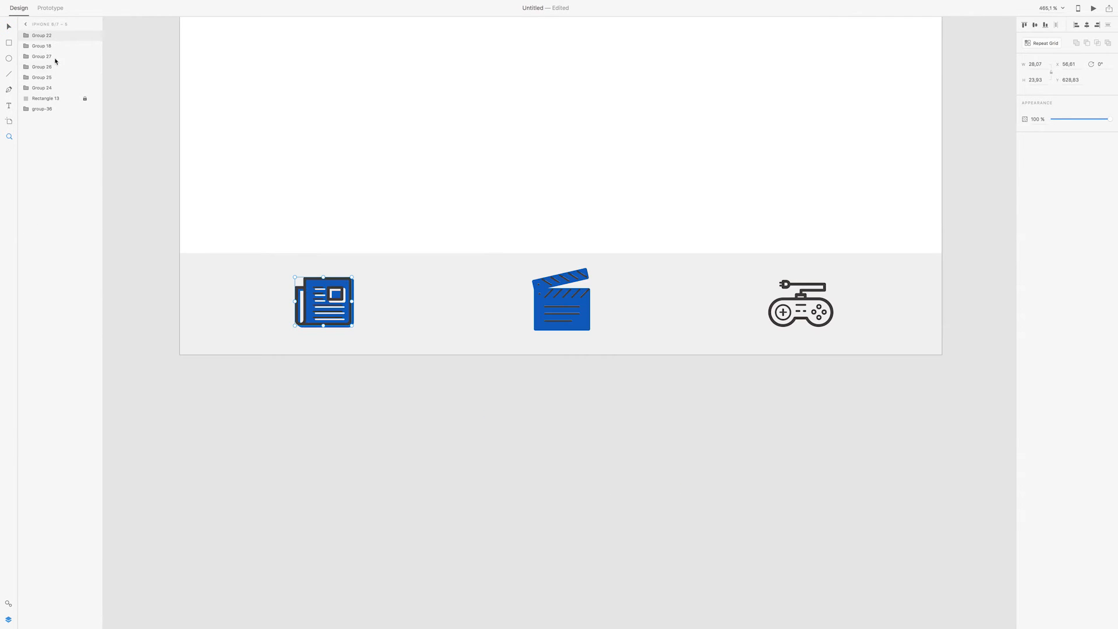
pyautogui.moveTo(346, 301); pyautogui.dragTo(347, 301)
pyautogui.click(372, 402)
pyautogui.click(349, 316)
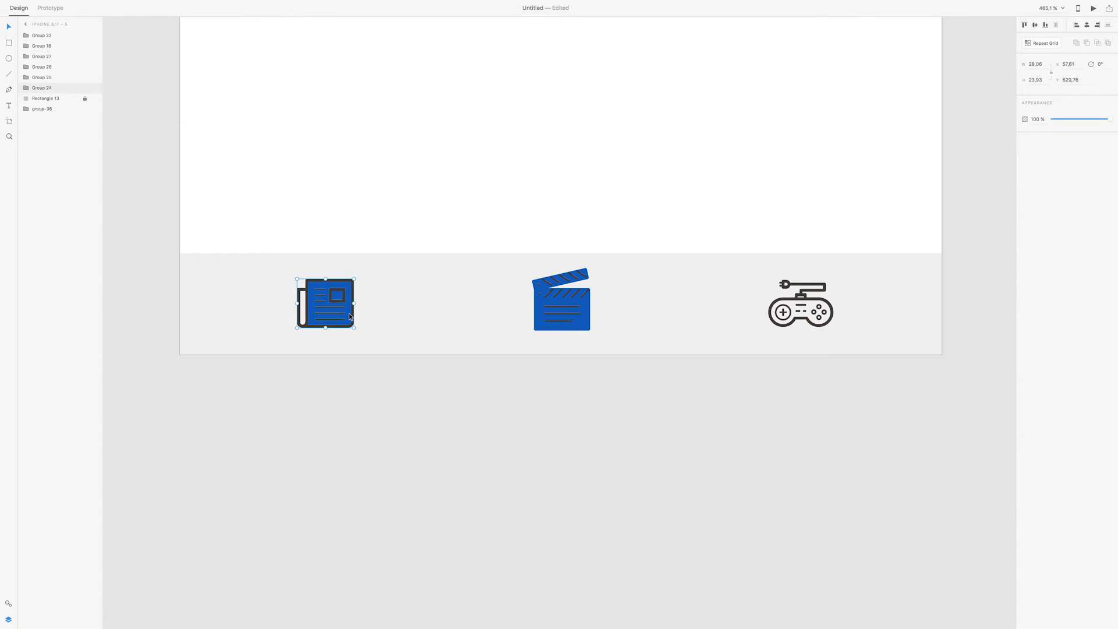
pyautogui.press('Delete')
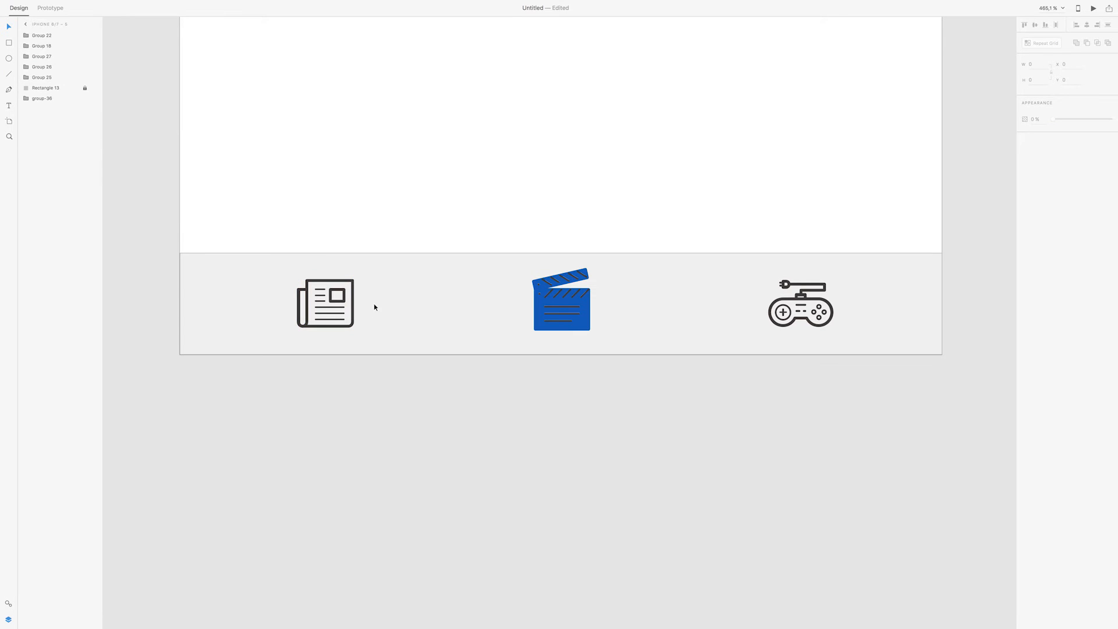
# - Delete the outlined clapperboard beneath the blue one in the duplicated tab bar, keeping the blue icon centered
pyautogui.click(563, 314)
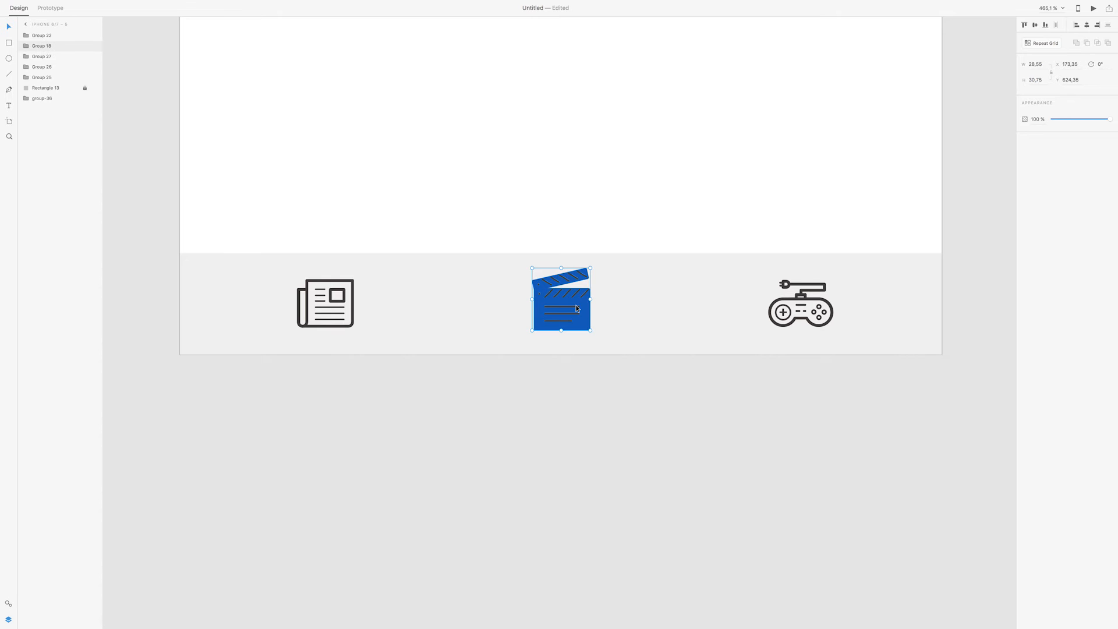
pyautogui.press('Right')
pyautogui.press('Right')
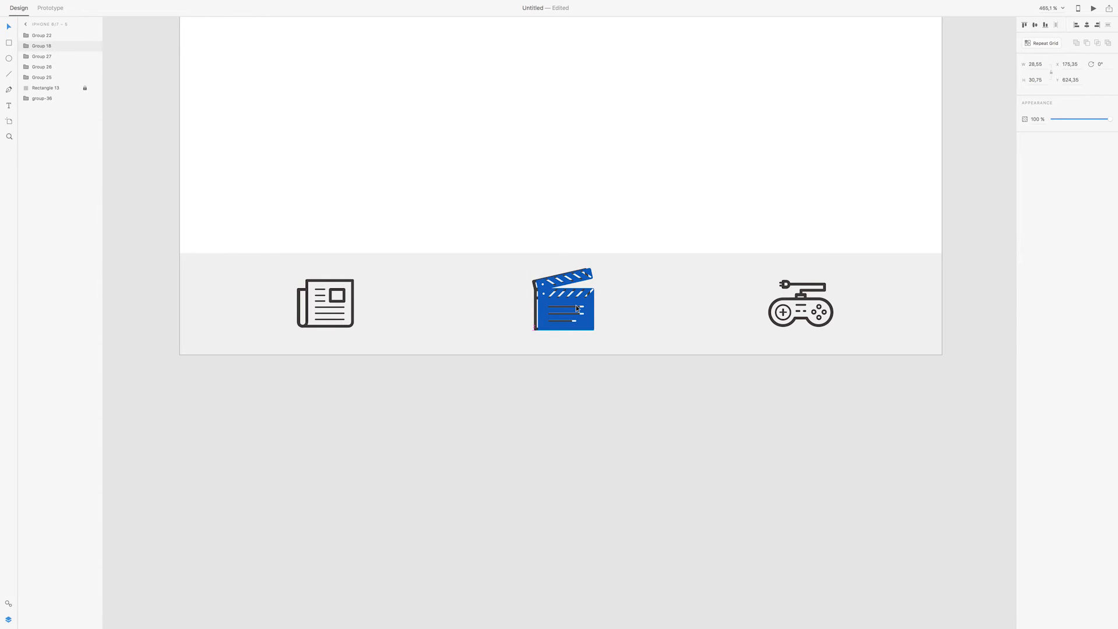
pyautogui.click(537, 310)
pyautogui.press('Delete')
pyautogui.click(555, 313)
pyautogui.press('Left')
pyautogui.press('Left')
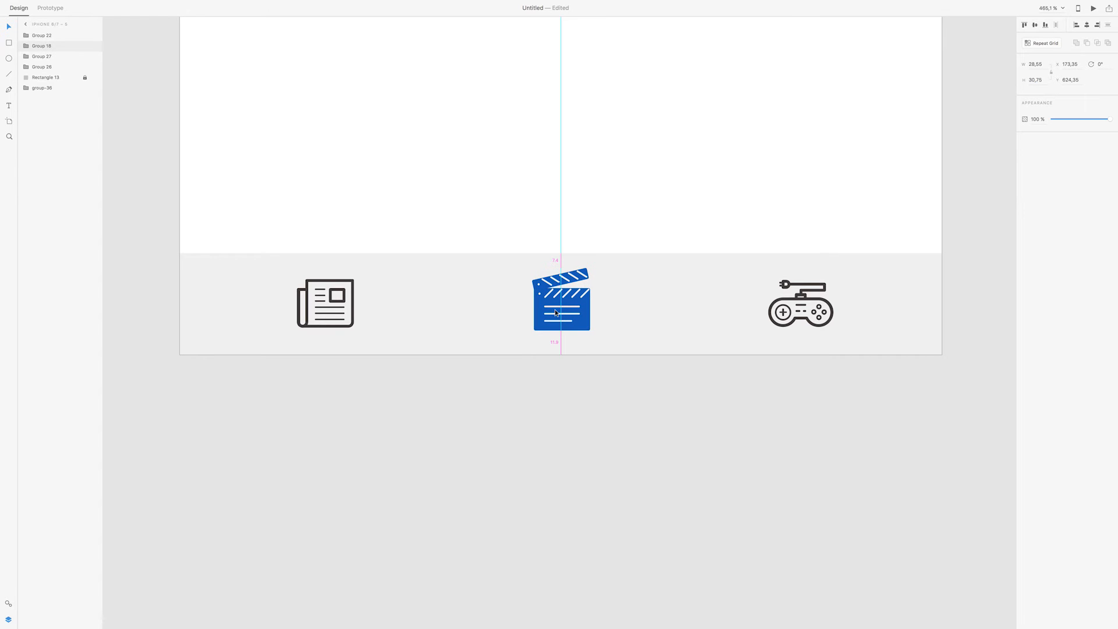
pyautogui.click(586, 378)
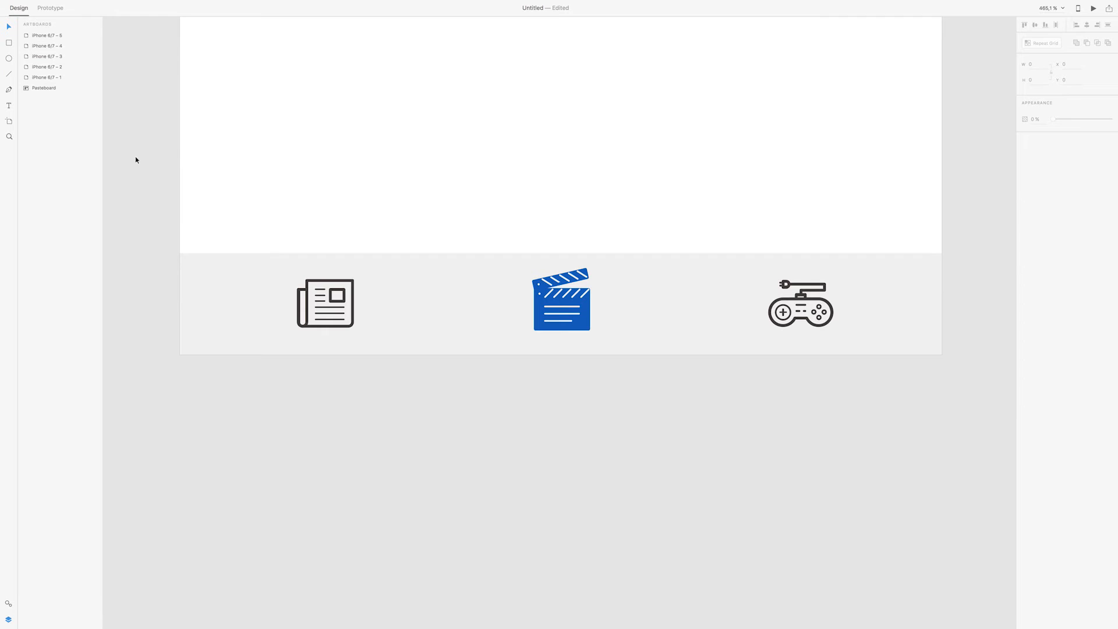
# - Copy the outlined clapperboard icon from the original Start artboard's tab bar
pyautogui.click(1063, 12)
pyautogui.click(1053, 36)
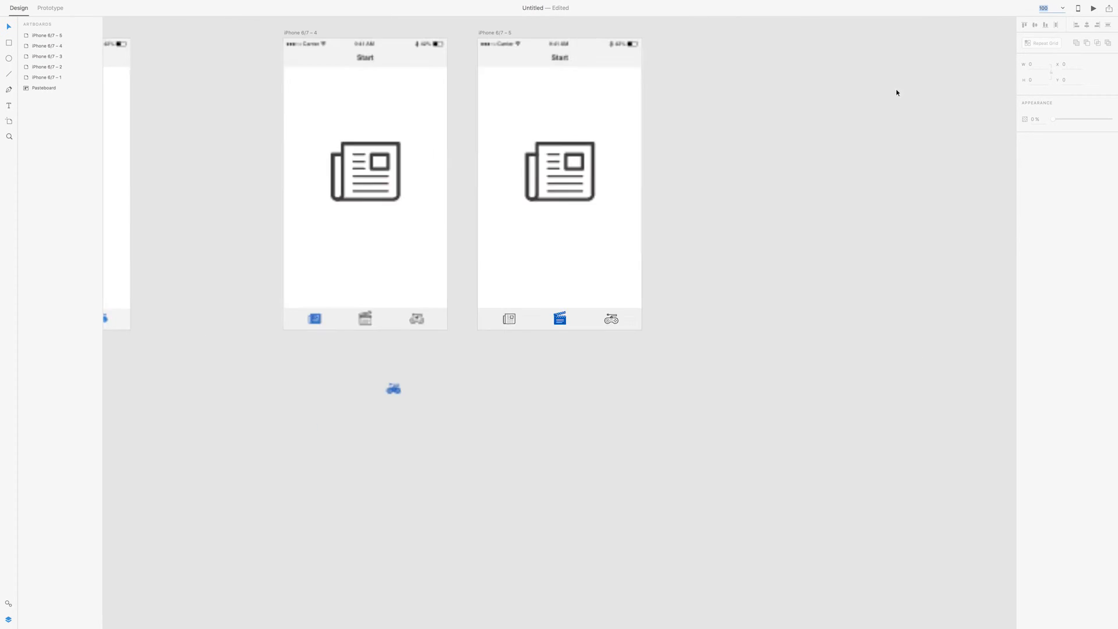
pyautogui.scroll(2, 648, 243)
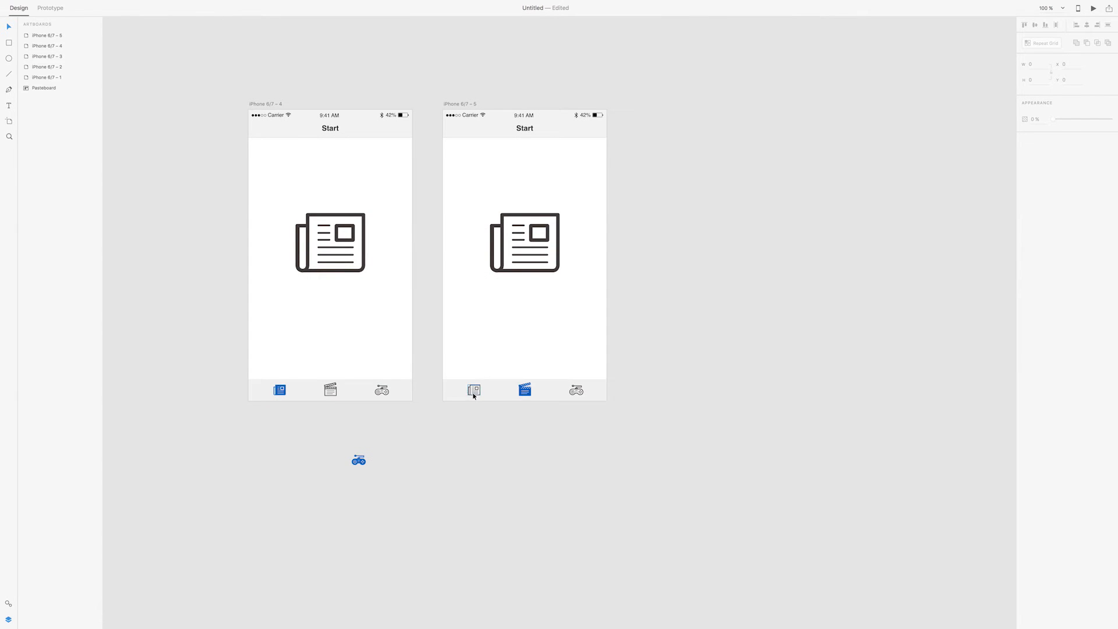
pyautogui.click(331, 390)
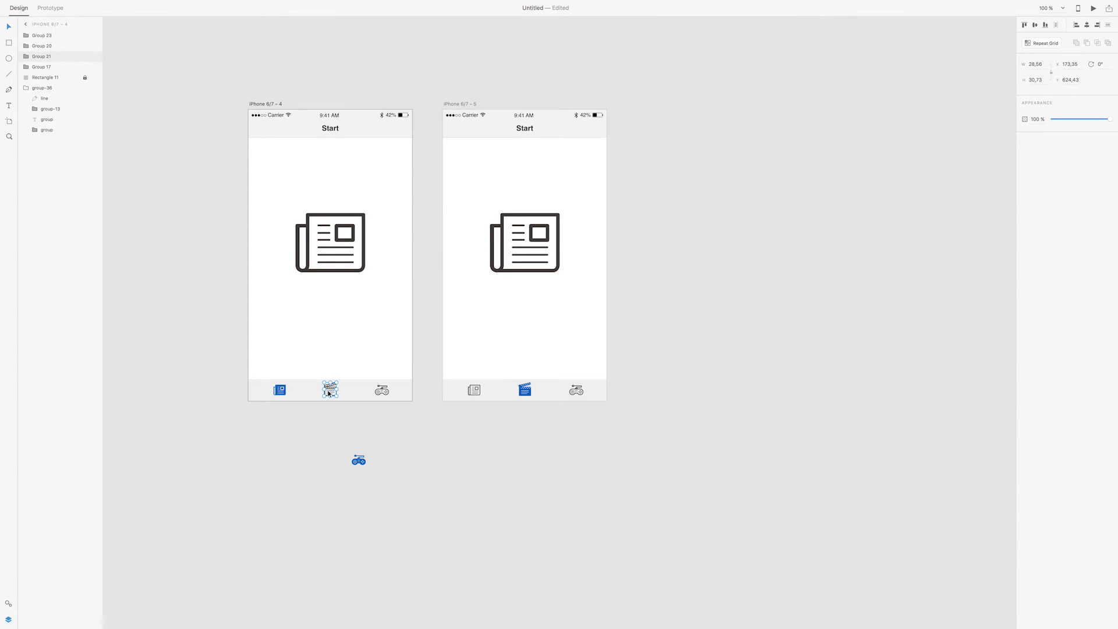
pyautogui.click(470, 107)
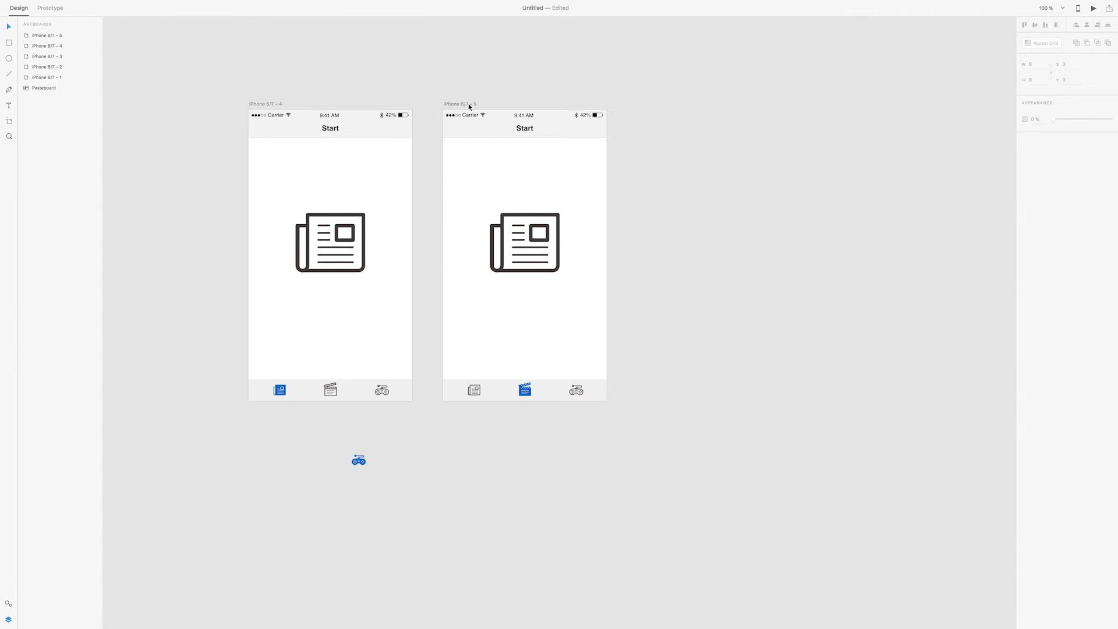
pyautogui.hotkey('ctrl', 'v')
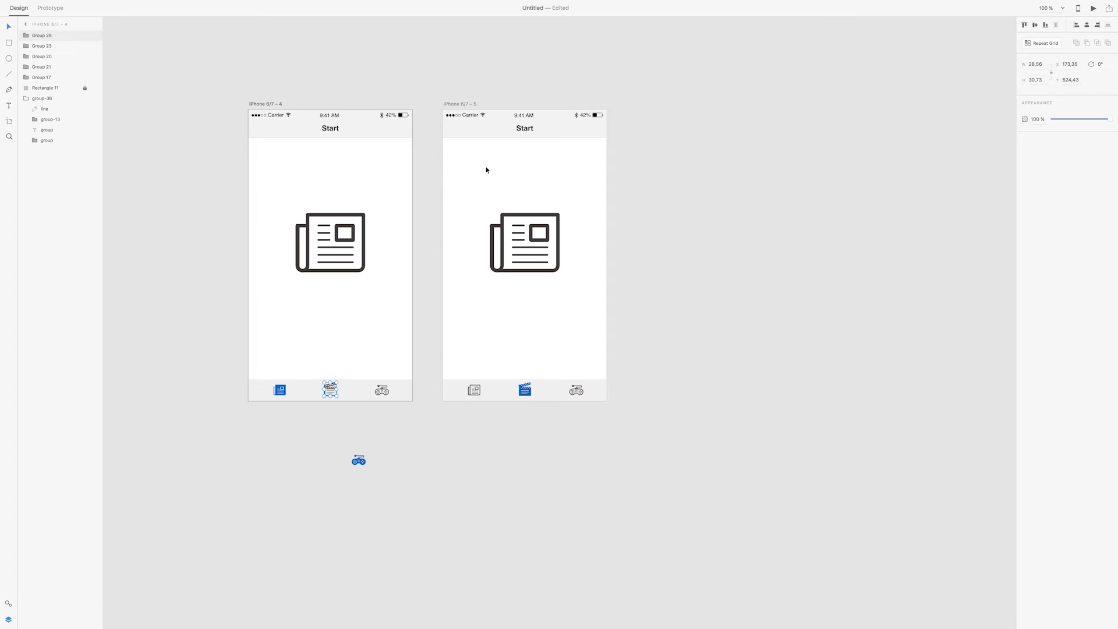
pyautogui.press('Delete')
pyautogui.click(491, 89)
# - Paste the outlined clapperboard onto the duplicated artboard, replace the large newspaper with it and enlarge it to about 138 × 148
pyautogui.click(469, 106)
pyautogui.hotkey('ctrl', 'v')
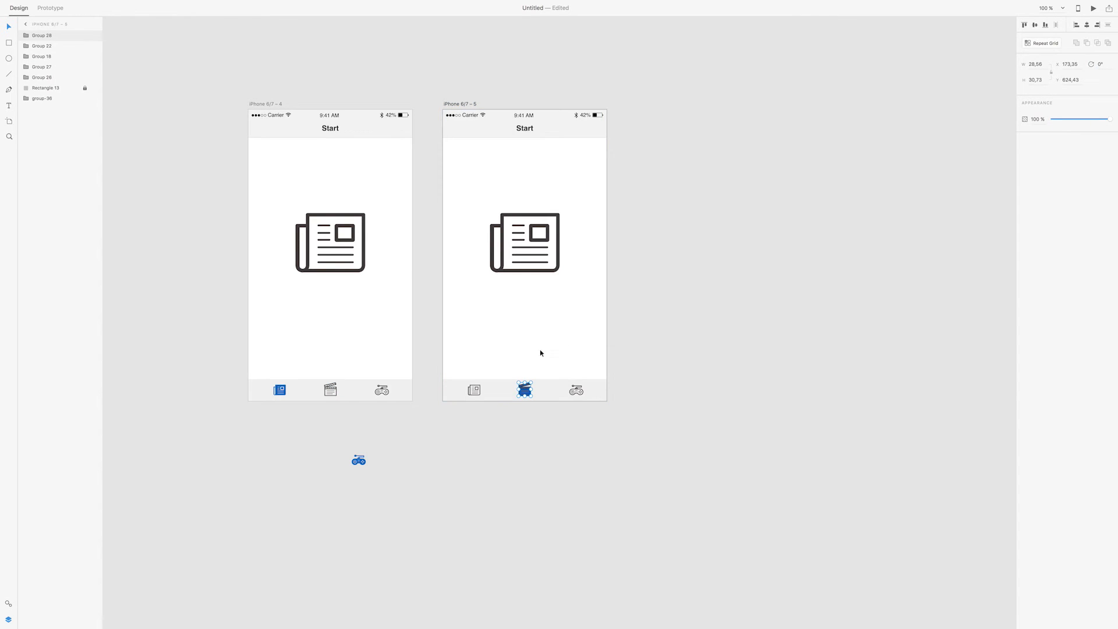
pyautogui.moveTo(526, 389); pyautogui.dragTo(526, 242)
pyautogui.click(558, 233)
pyautogui.press('Delete')
pyautogui.click(526, 244)
pyautogui.moveTo(531, 250); pyautogui.dragTo(557, 276)
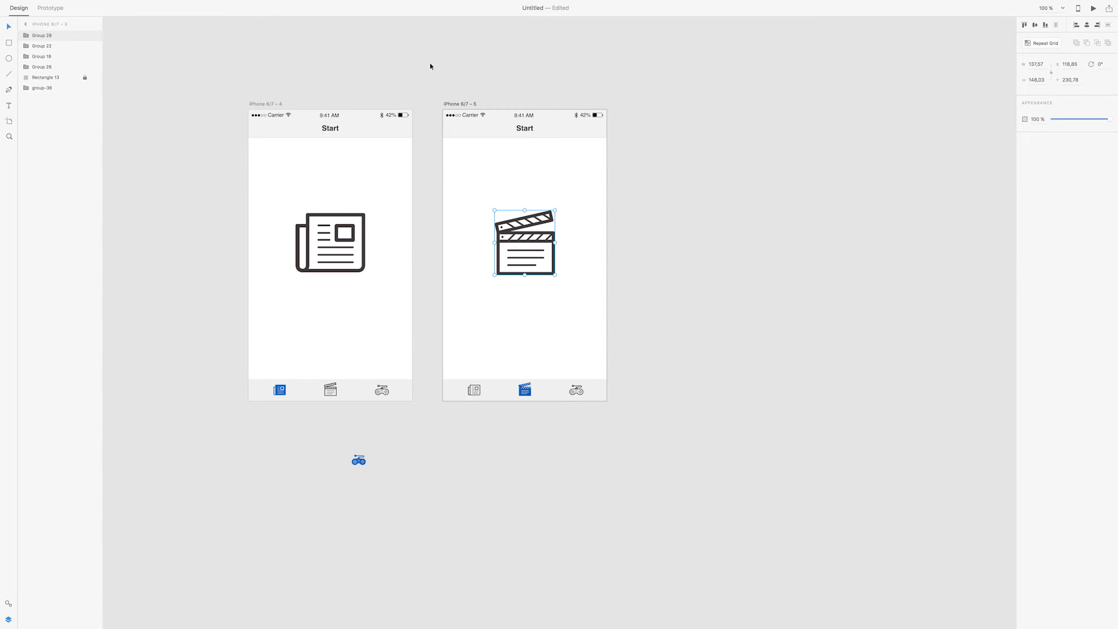
# - Duplicate the iPhone 6/7 – 5 artboard with the large clapperboard to make a third screen
pyautogui.click(469, 105)
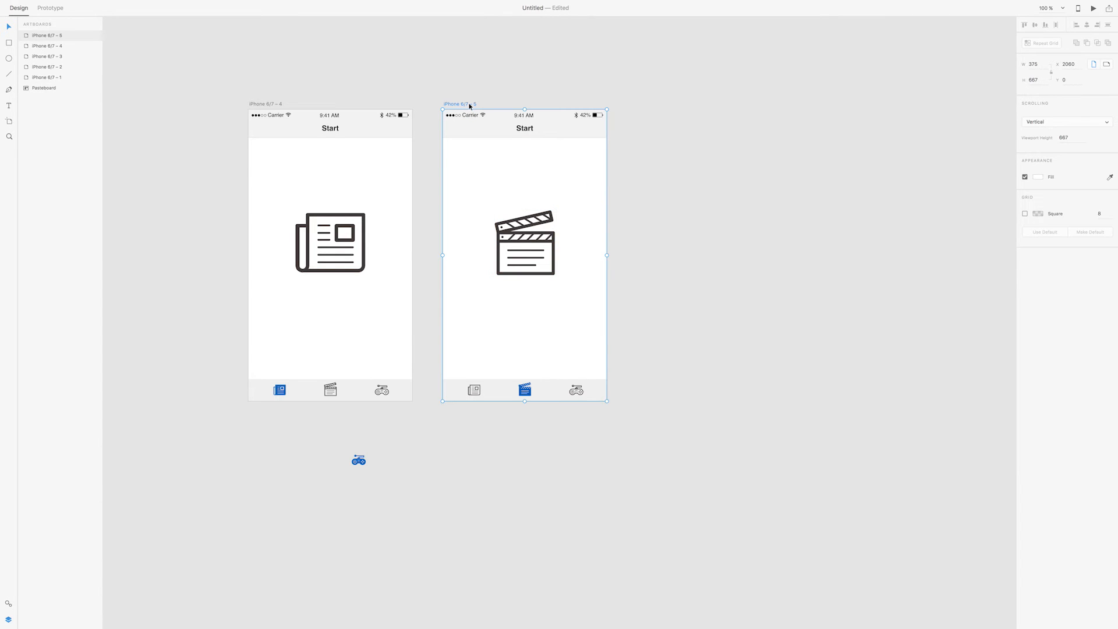
pyautogui.press('super+d')
pyautogui.click(489, 470)
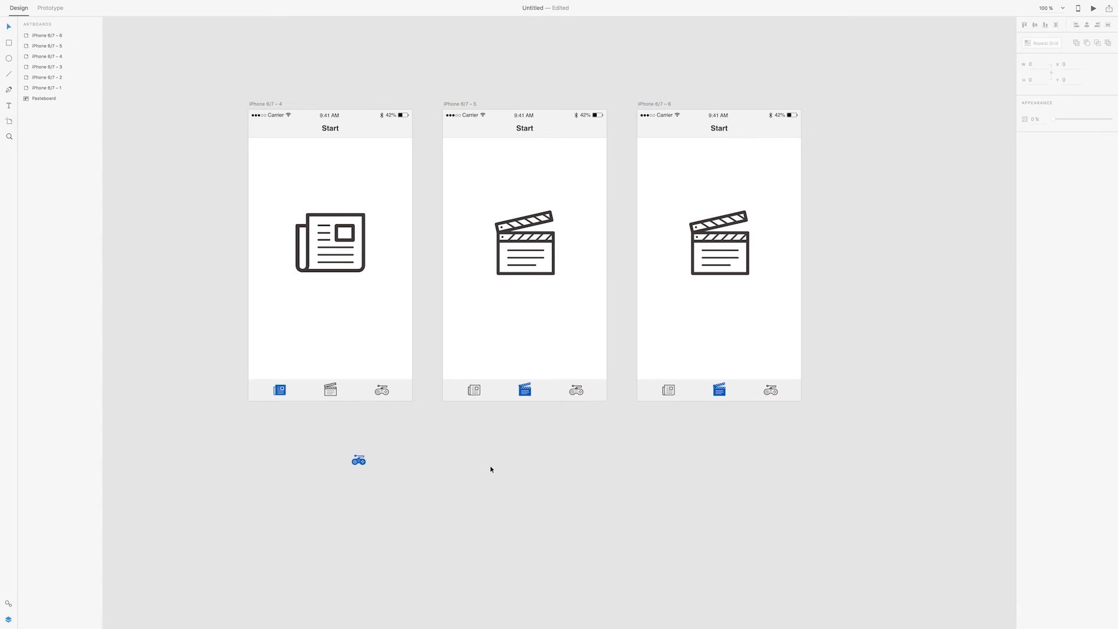
# - Replace the outlined game controller in the third artboard's tab bar with the spare blue controller, aligned to the same spot
pyautogui.moveTo(359, 461); pyautogui.dragTo(774, 393)
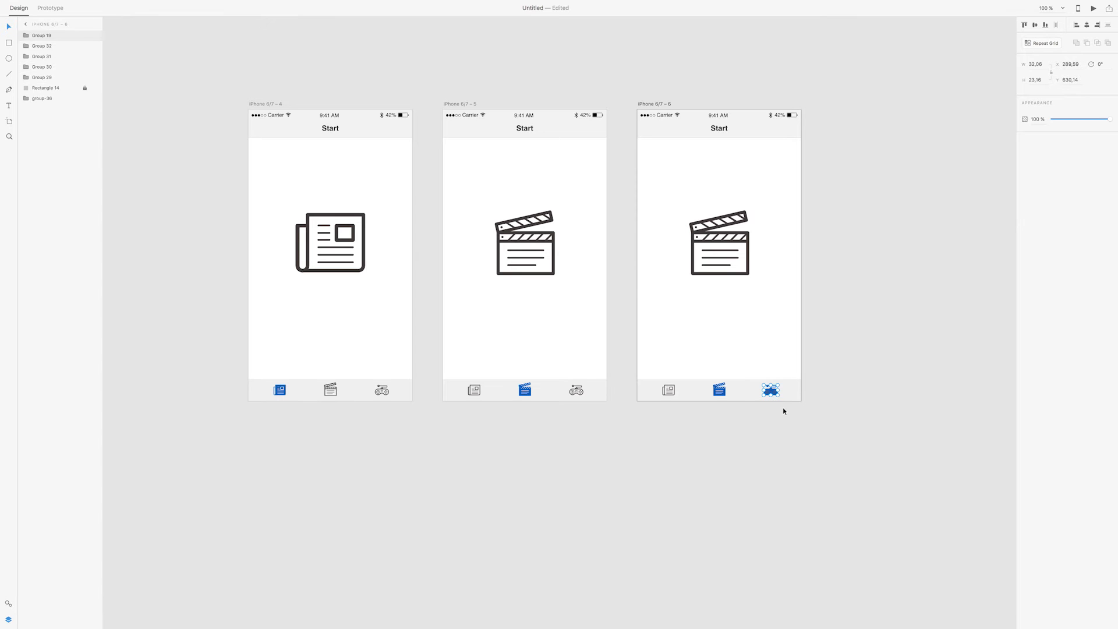
pyautogui.moveTo(777, 390)
pyautogui.mouseDown()
pyautogui.moveTo(793, 390)
pyautogui.moveTo(773, 395)
pyautogui.mouseUp()
pyautogui.click(769, 393)
pyautogui.press('Delete')
pyautogui.click(783, 427)
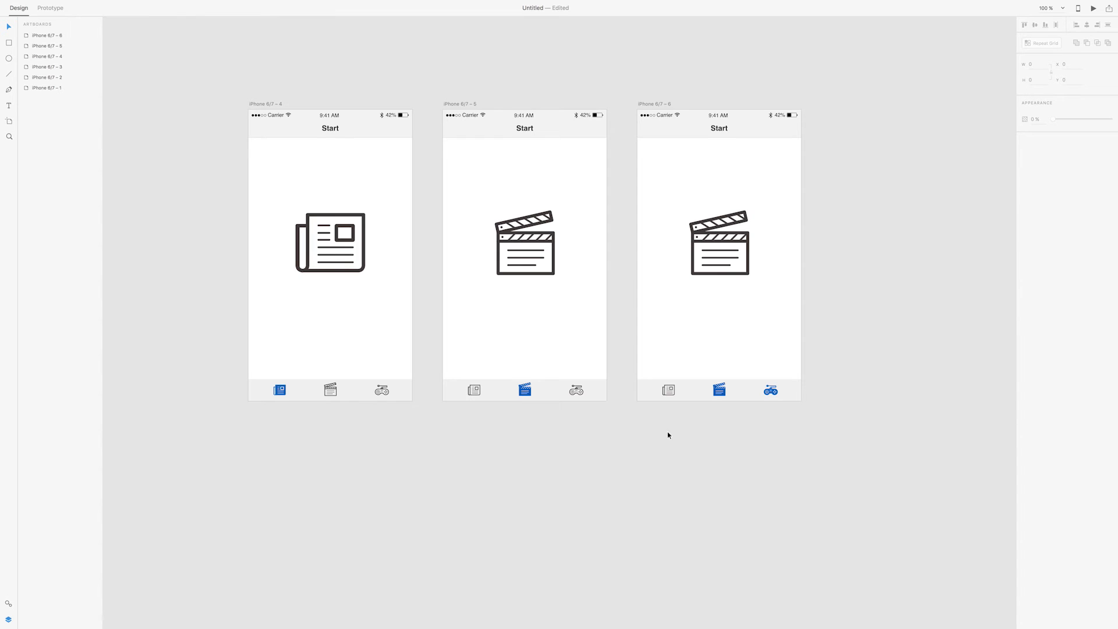
# - Replace the blue clapperboard in the third artboard's tab bar with a copy of the outlined clapperboard from the first artboard
pyautogui.click(333, 391)
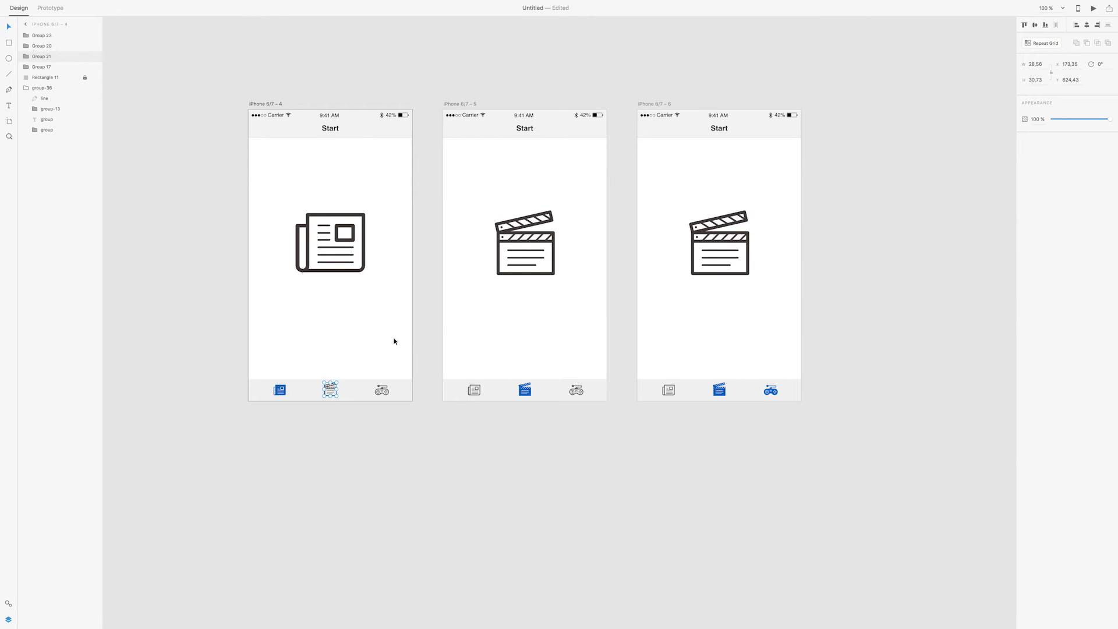
pyautogui.click(662, 103)
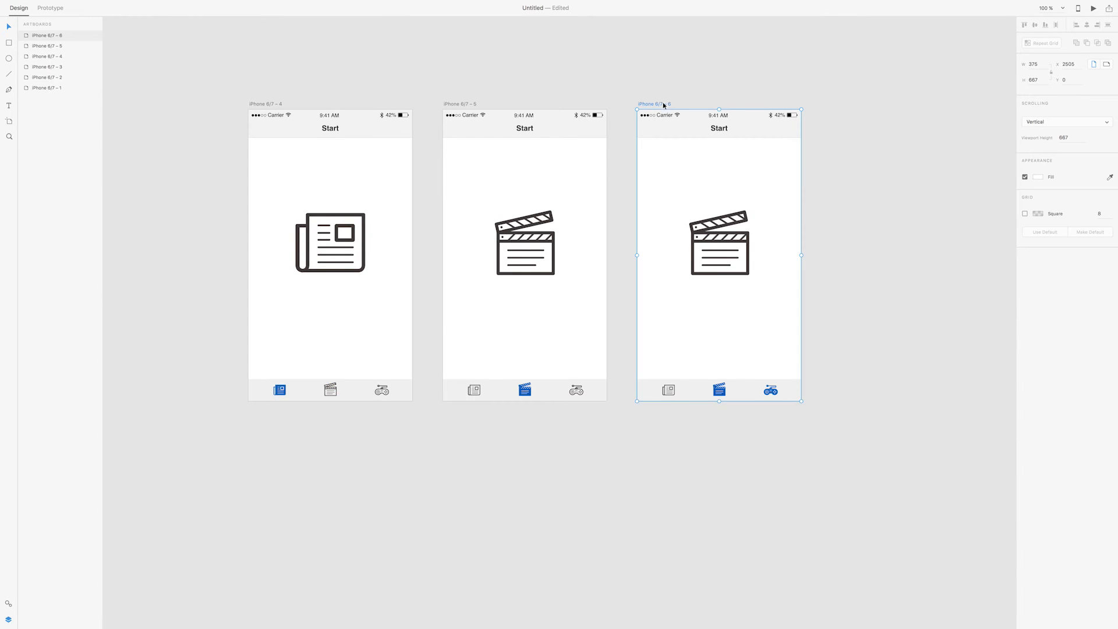
pyautogui.click(721, 391)
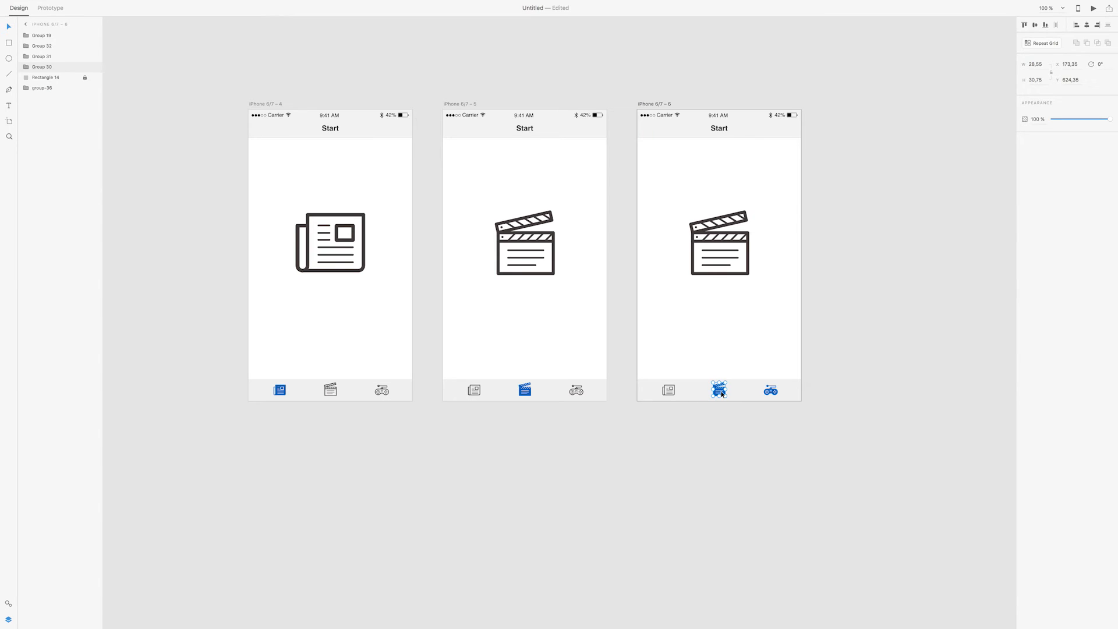
pyautogui.press('Delete')
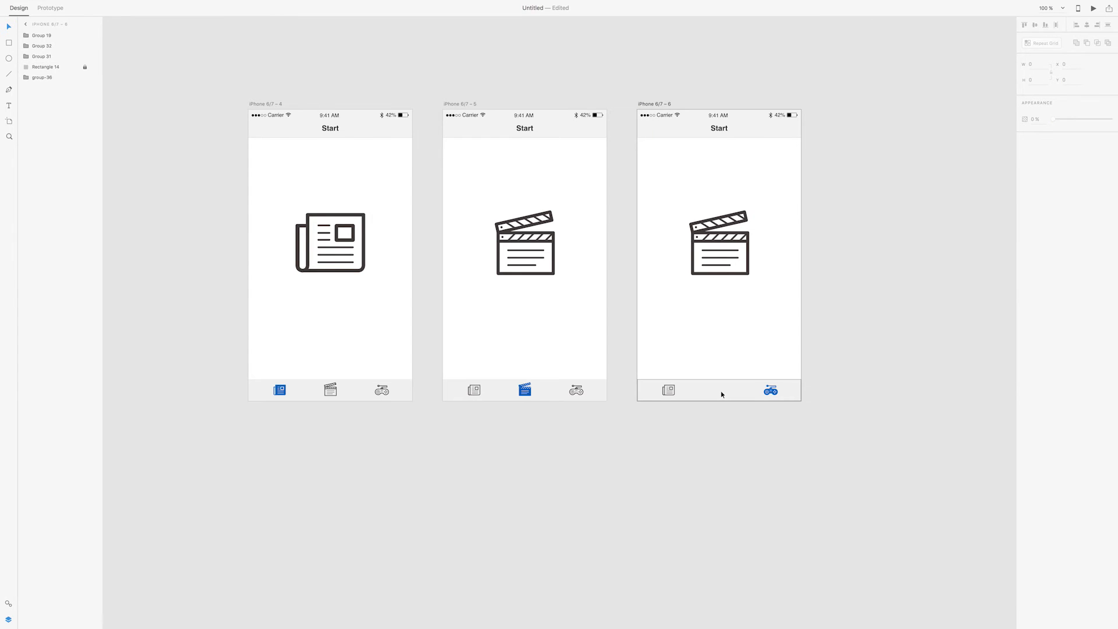
pyautogui.hotkey('ctrl', 'v')
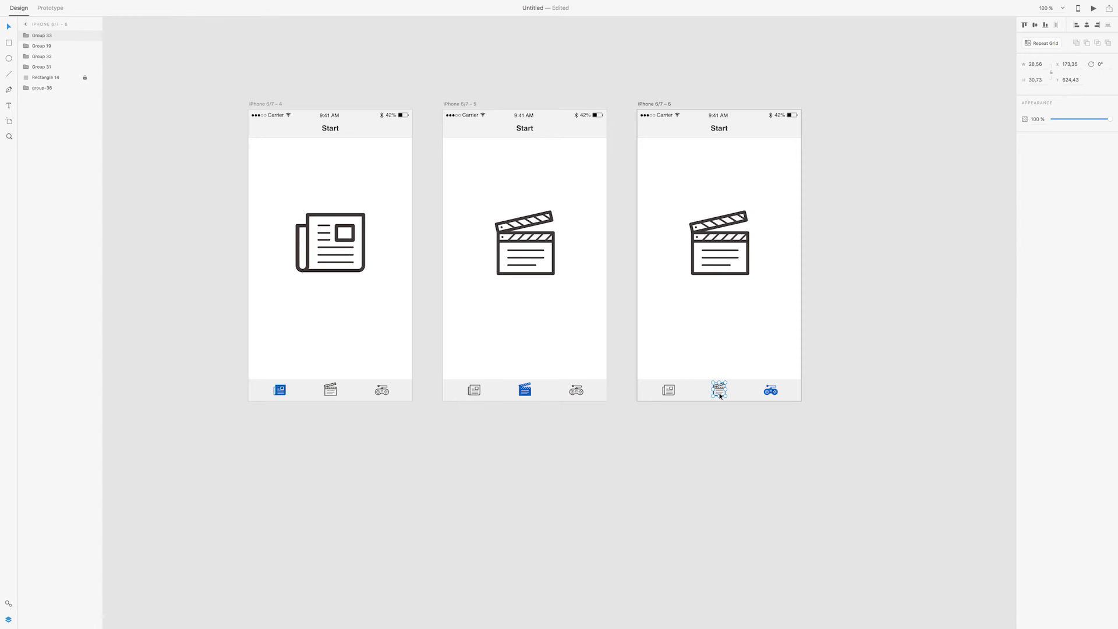
pyautogui.click(563, 460)
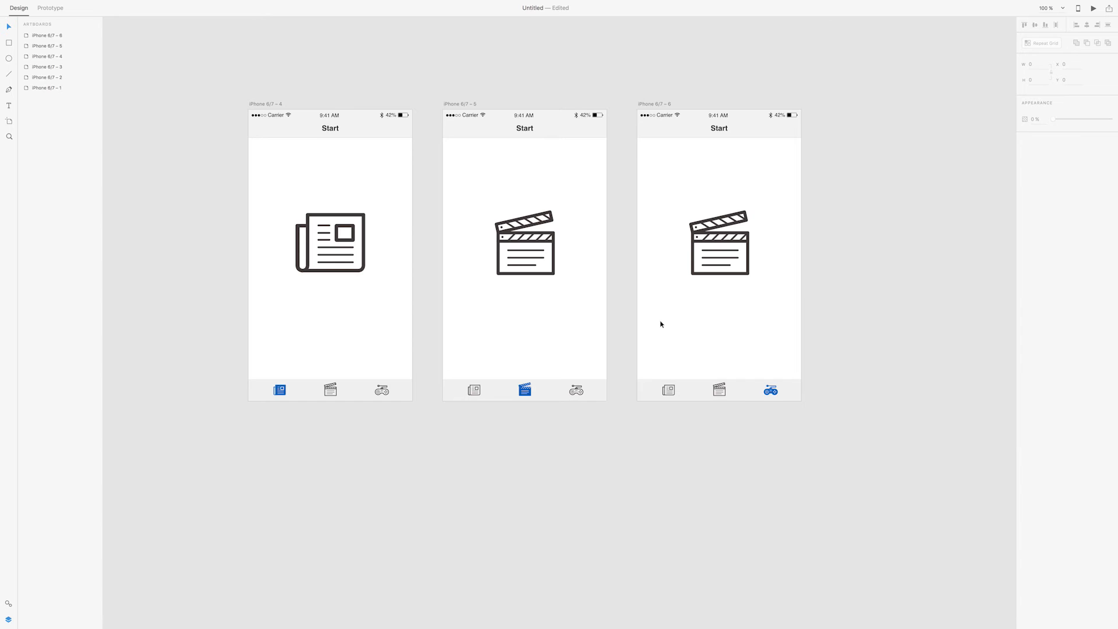
# - Replace the large clapperboard on the third artboard with an enlarged, centered copy of the first artboard's outlined controller icon
pyautogui.click(725, 275)
pyautogui.press('Delete')
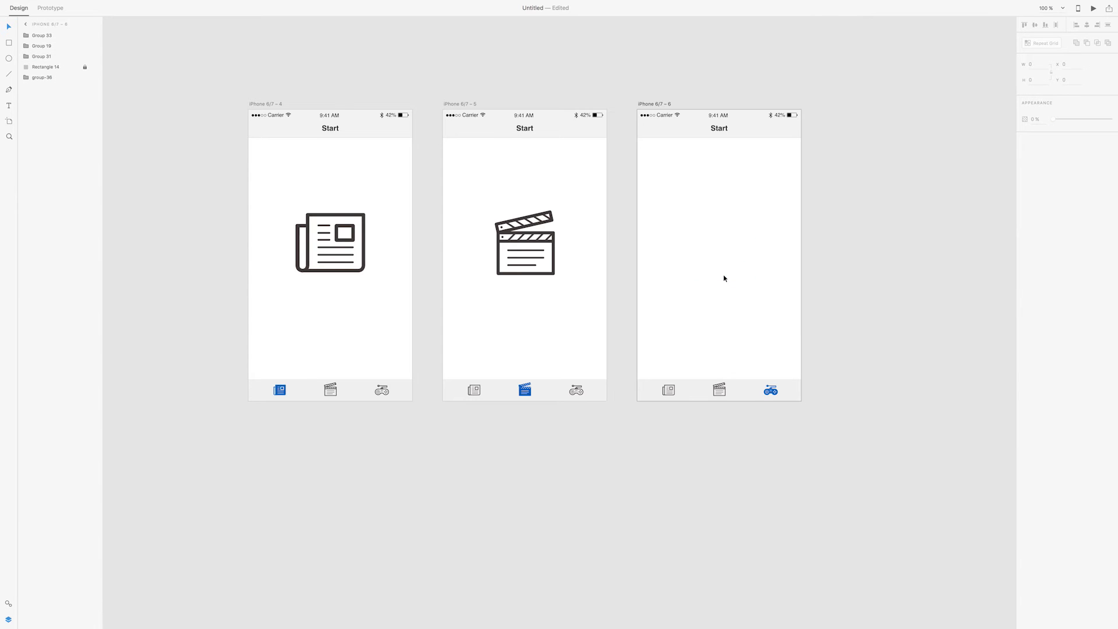
pyautogui.click(382, 391)
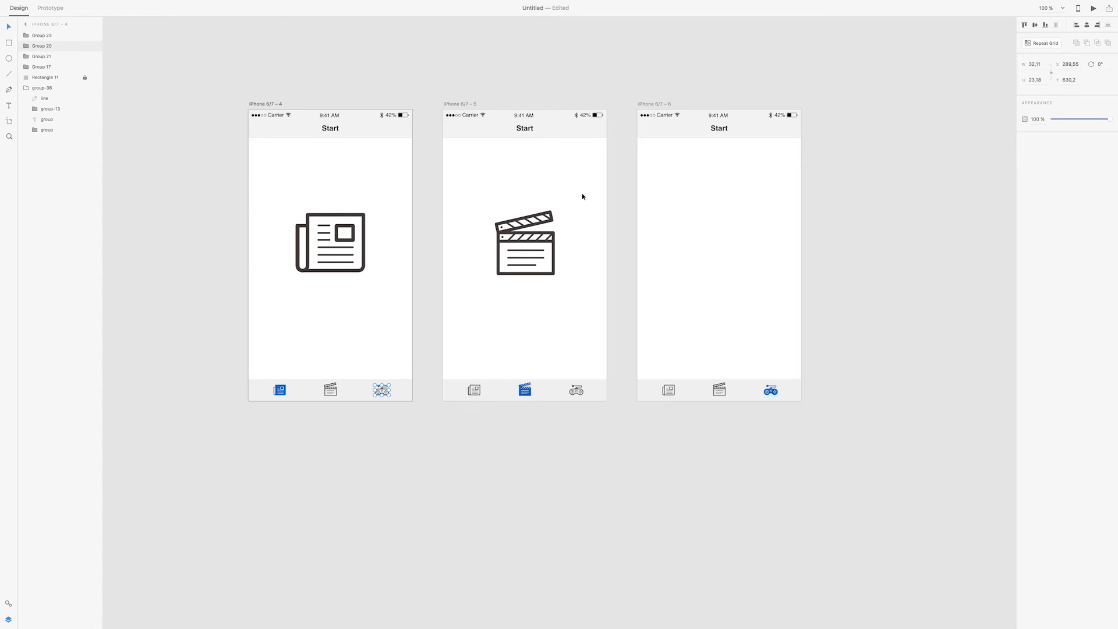
pyautogui.click(666, 105)
pyautogui.hotkey('ctrl', 'v')
pyautogui.moveTo(763, 384); pyautogui.dragTo(753, 275)
pyautogui.click(792, 278)
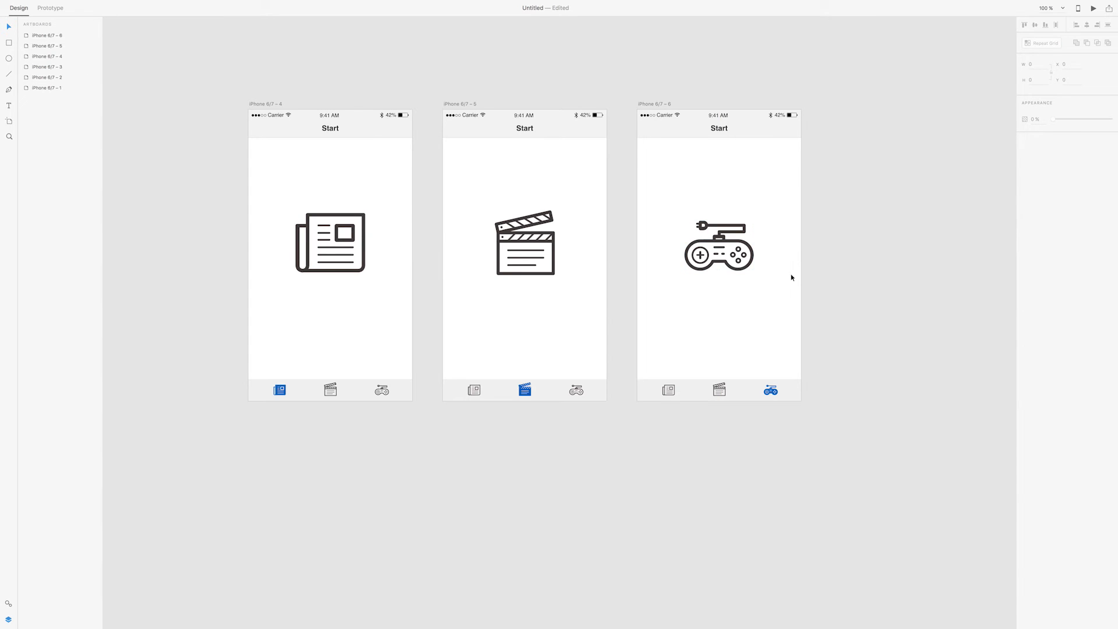
# - Recolor all paths of the large newspaper icon dark blue, about H 215, S 92, B 60
pyautogui.click(354, 249)
pyautogui.moveTo(376, 287); pyautogui.dragTo(279, 198)
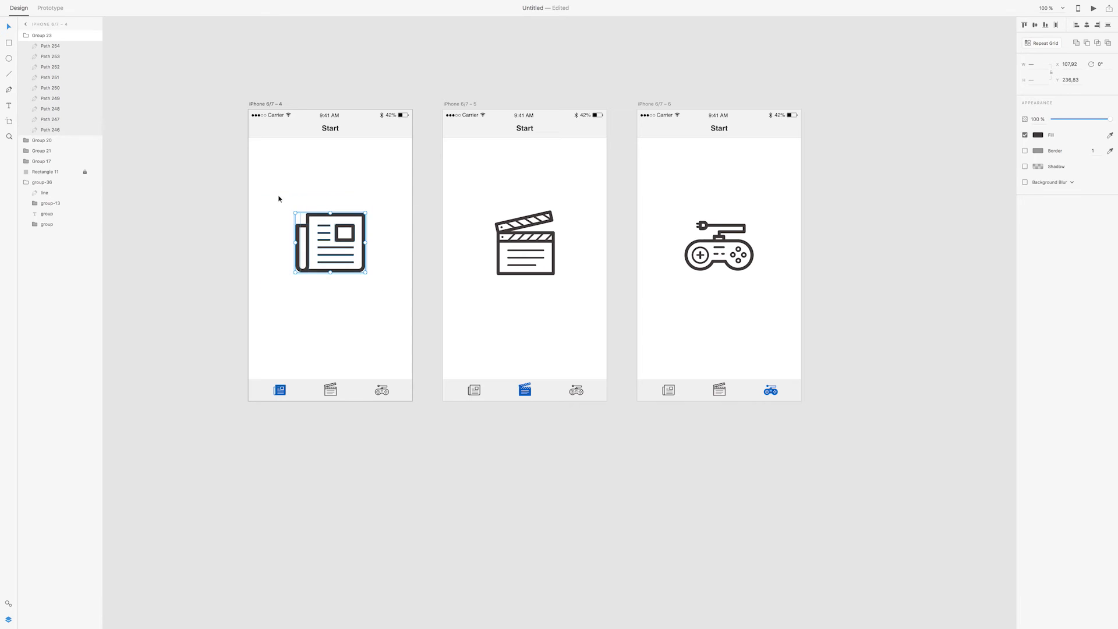
pyautogui.click(1037, 135)
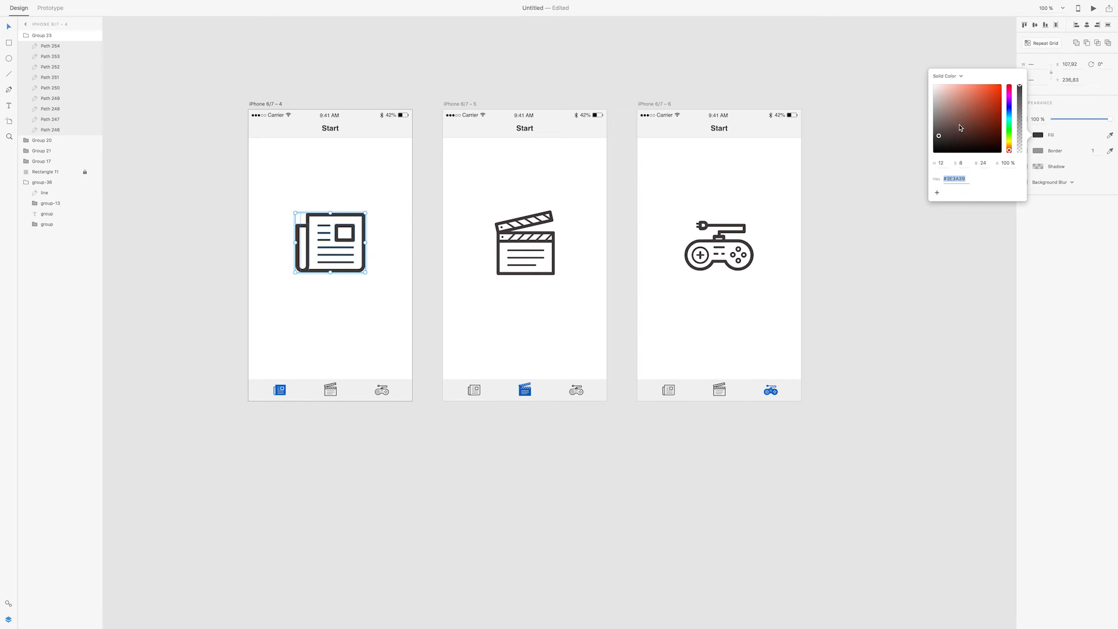
pyautogui.moveTo(1010, 118); pyautogui.dragTo(996, 114)
pyautogui.click(993, 112)
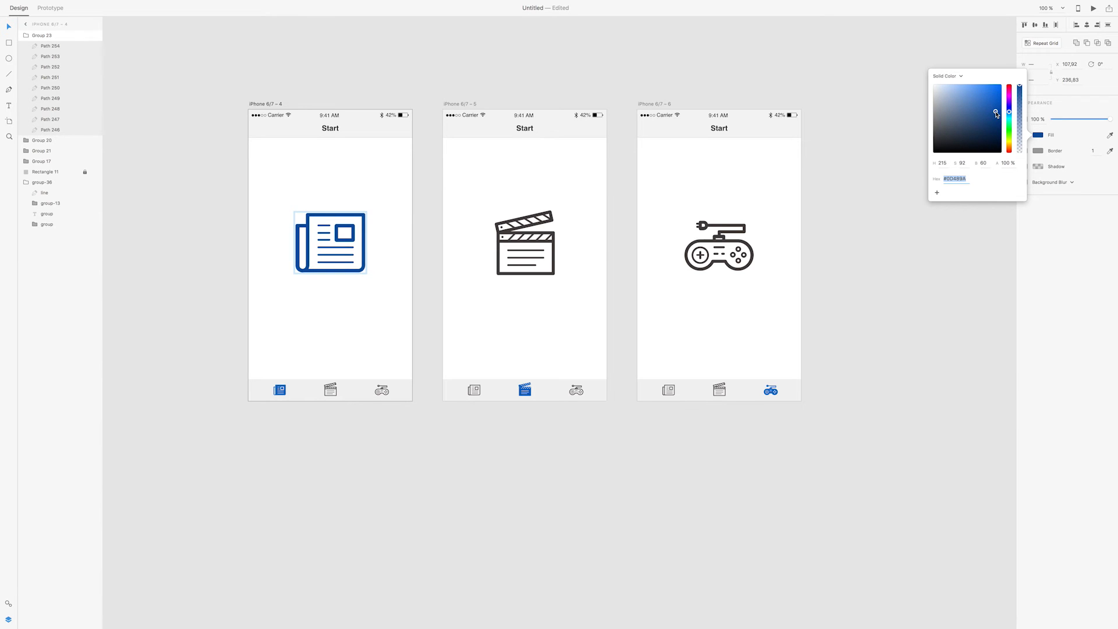
# - Recolor all paths of the large clapperboard icon green, about H 106, S 92, B 47
pyautogui.doubleClick(543, 239)
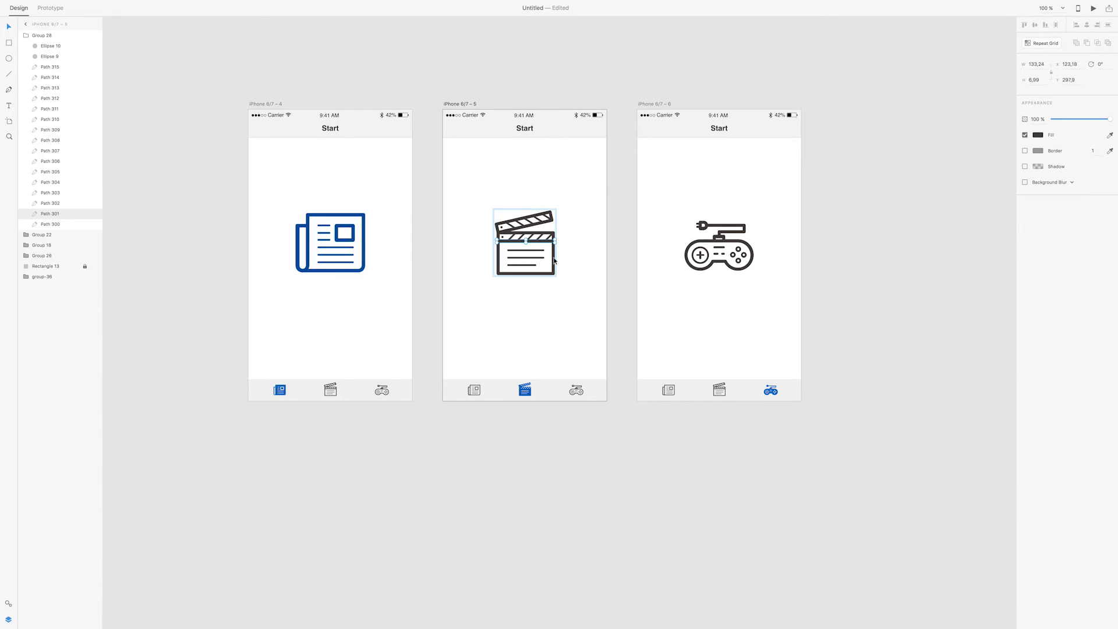
pyautogui.moveTo(567, 285); pyautogui.dragTo(472, 195)
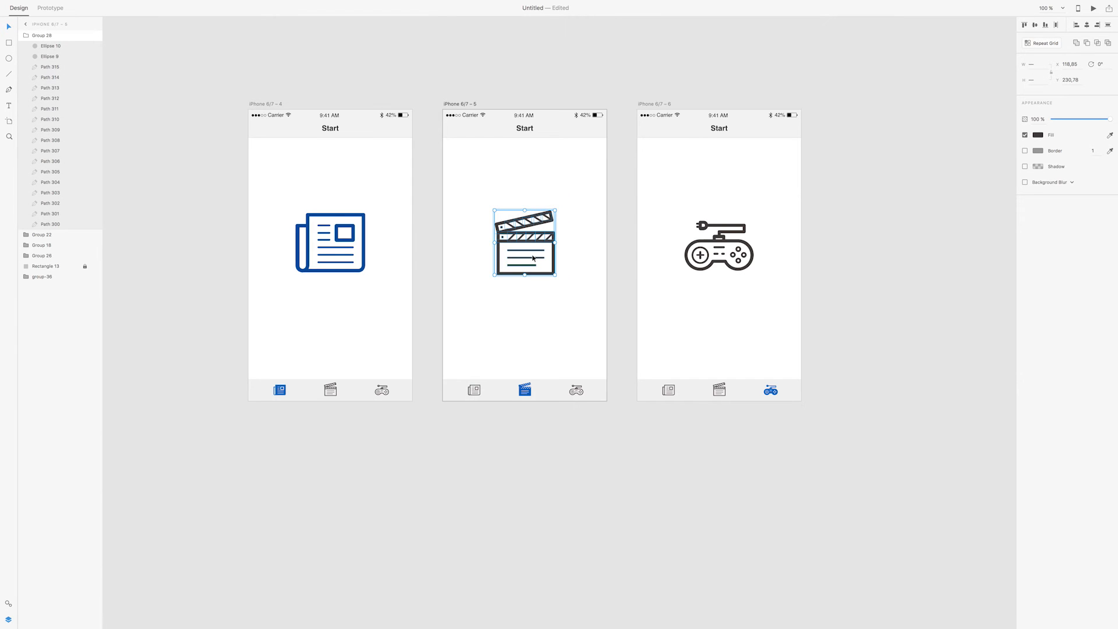
pyautogui.moveTo(560, 282); pyautogui.dragTo(485, 202)
pyautogui.click(1039, 135)
pyautogui.click(1009, 133)
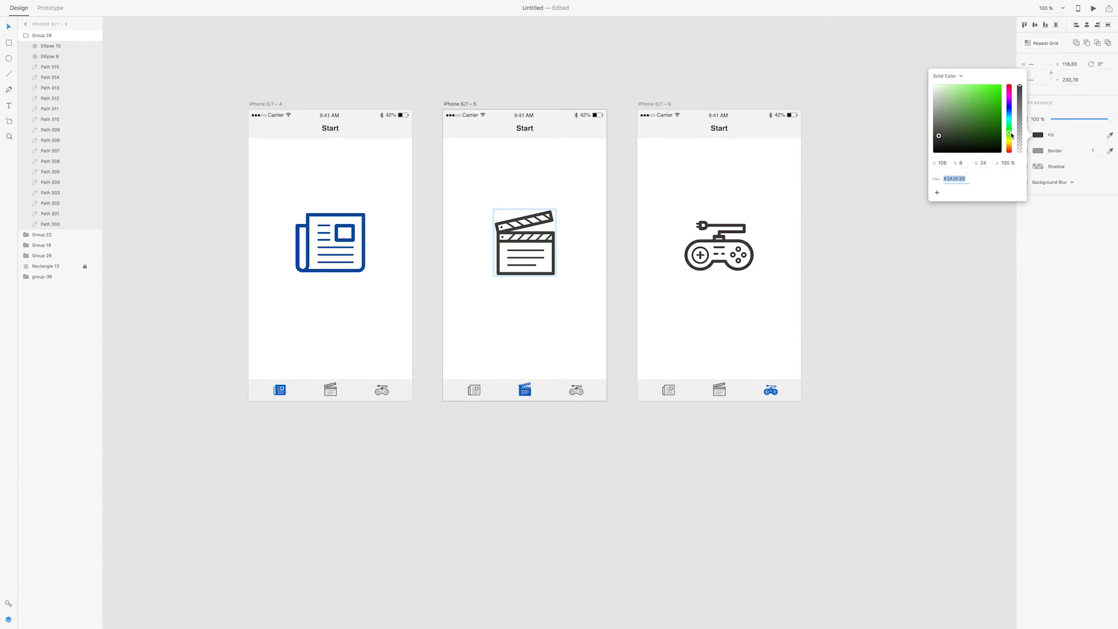
pyautogui.moveTo(992, 127); pyautogui.dragTo(996, 121)
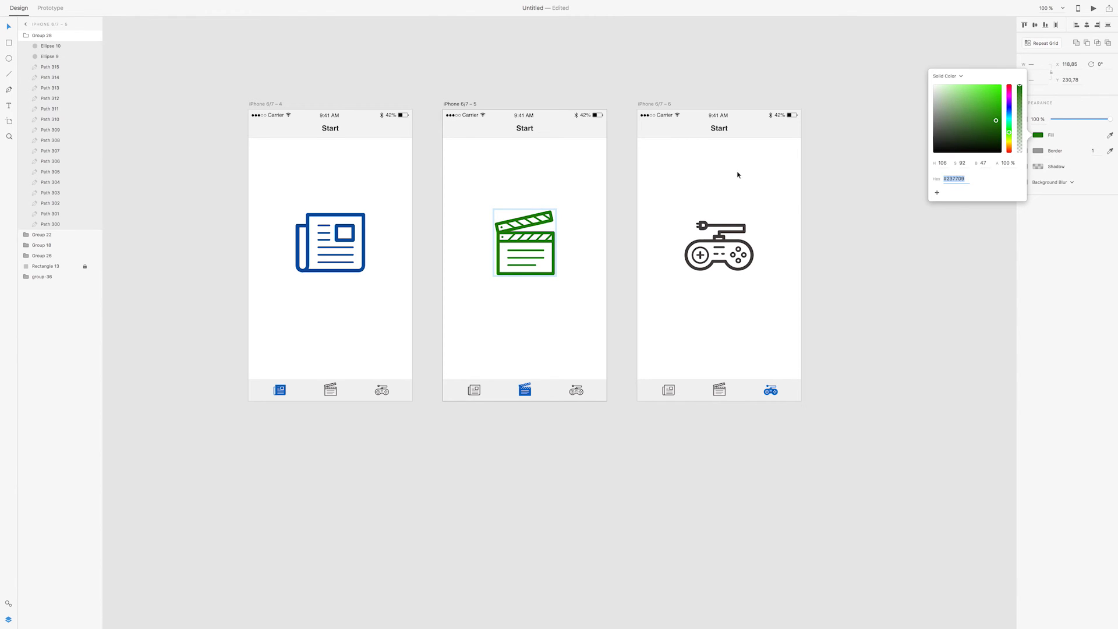
# - Recolor all paths of the large game controller icon reddish brown, about H 12, S 63, B 63
pyautogui.doubleClick(728, 232)
pyautogui.moveTo(773, 287); pyautogui.dragTo(659, 201)
pyautogui.click(1036, 136)
pyautogui.moveTo(963, 134)
pyautogui.mouseDown()
pyautogui.moveTo(988, 116)
pyautogui.moveTo(977, 111)
pyautogui.mouseUp()
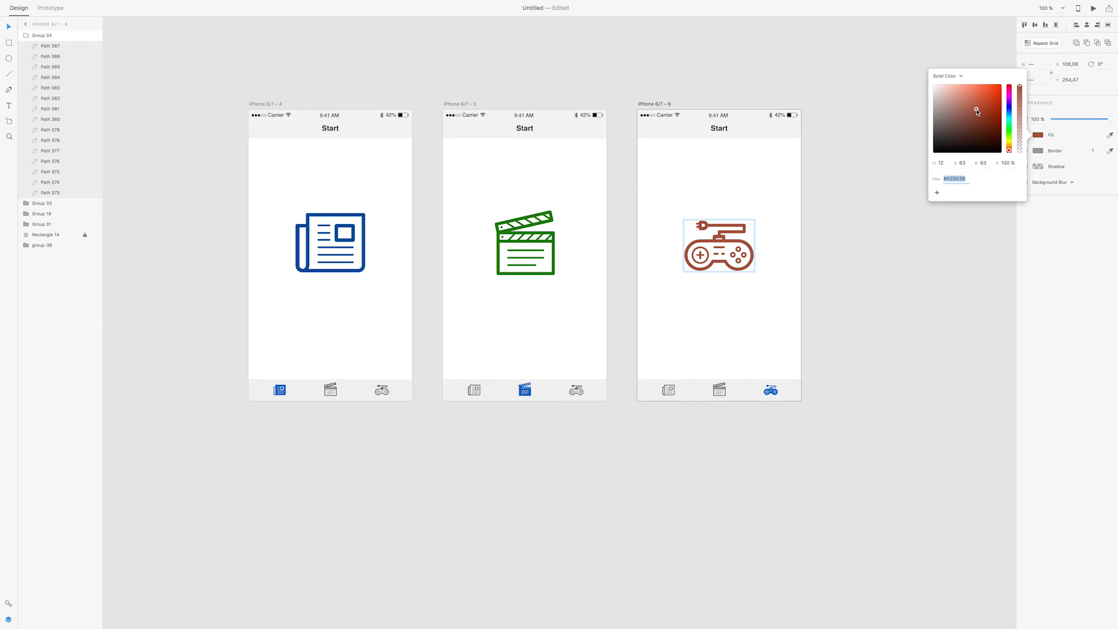
pyautogui.click(865, 207)
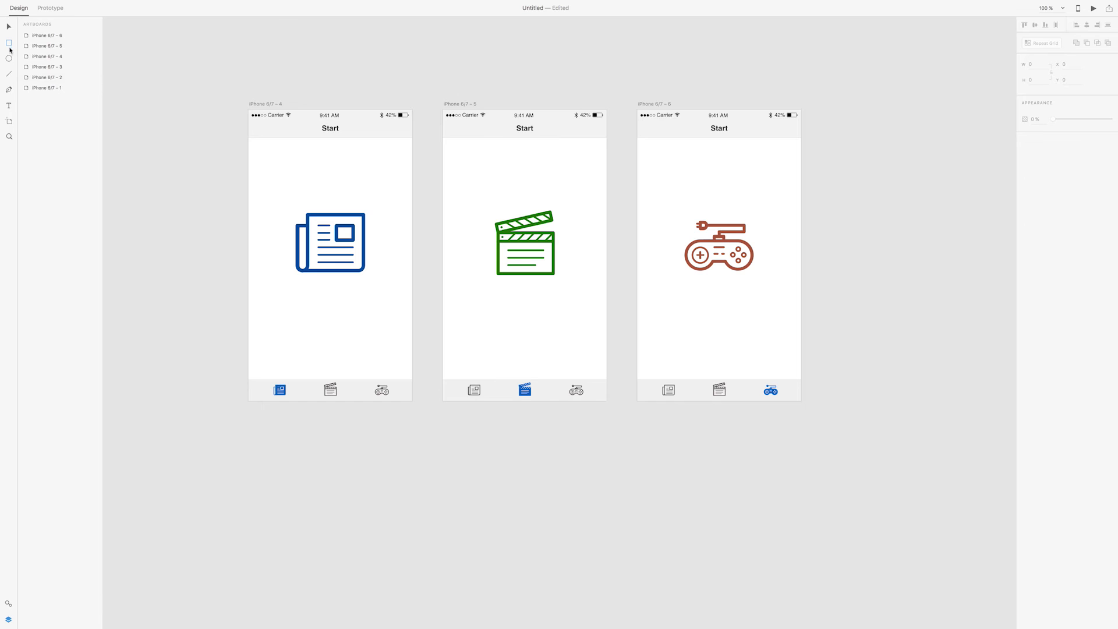
# - Draw a 50 × 50 rectangle over the first artboard's newspaper tab icon and place copies over the clapperboard and controller icons
pyautogui.moveTo(266, 380); pyautogui.dragTo(288, 402)
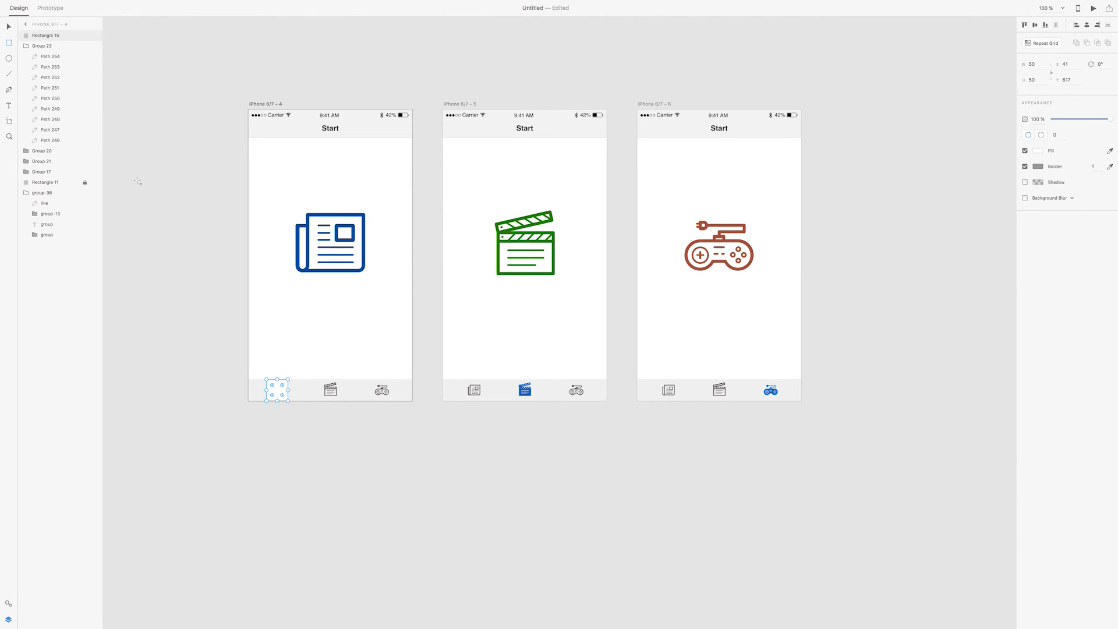
pyautogui.moveTo(279, 396); pyautogui.dragTo(380, 394)
pyautogui.press('super+d')
pyautogui.press('super+d')
# - Remove the fill and border from all three tab bar rectangles so they act as invisible hotspots
pyautogui.keyDown('shift'); pyautogui.click(328, 390); pyautogui.keyUp('shift')
pyautogui.keyDown('shift'); pyautogui.click(283, 390); pyautogui.keyUp('shift')
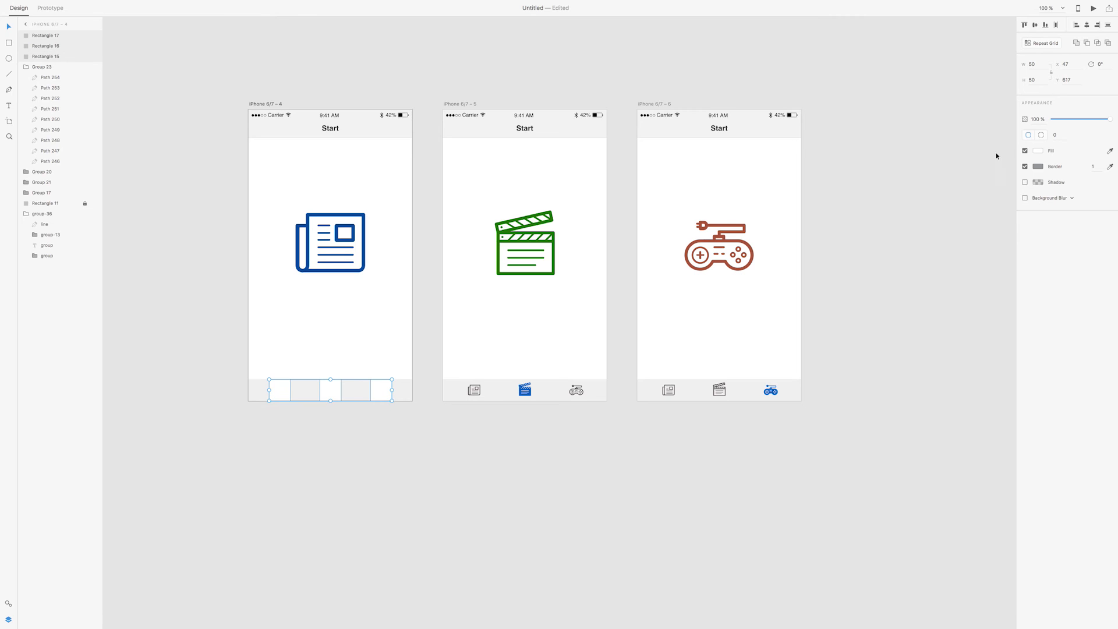
pyautogui.click(1026, 151)
pyautogui.click(1026, 167)
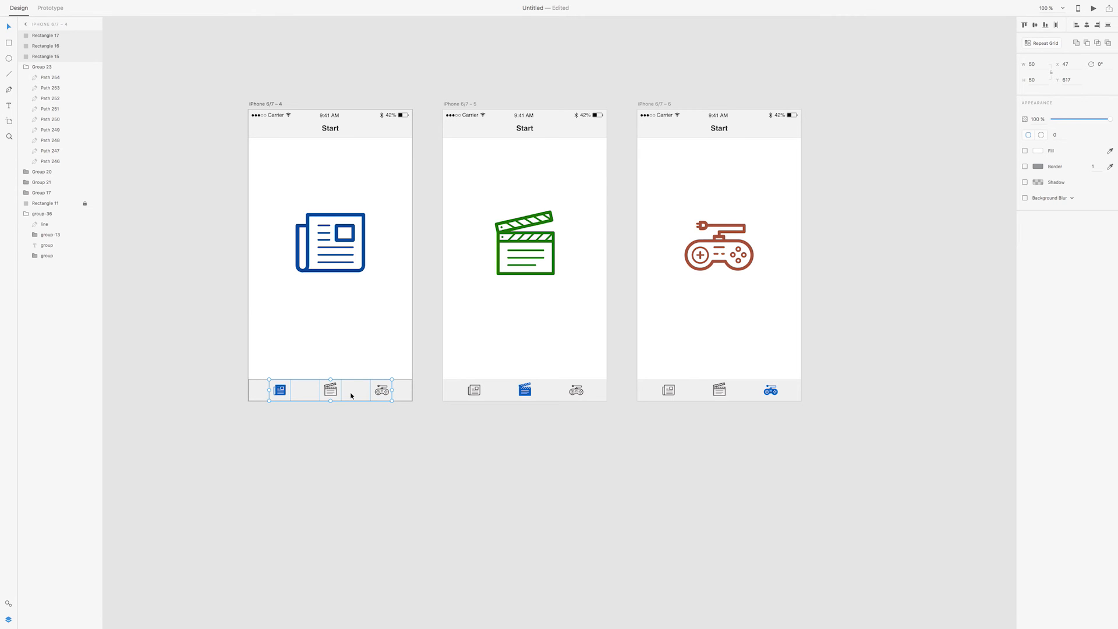
# - Paste copies of the three invisible hotspots over the tab bar icons of the second and third artboards
pyautogui.click(487, 97)
pyautogui.click(466, 104)
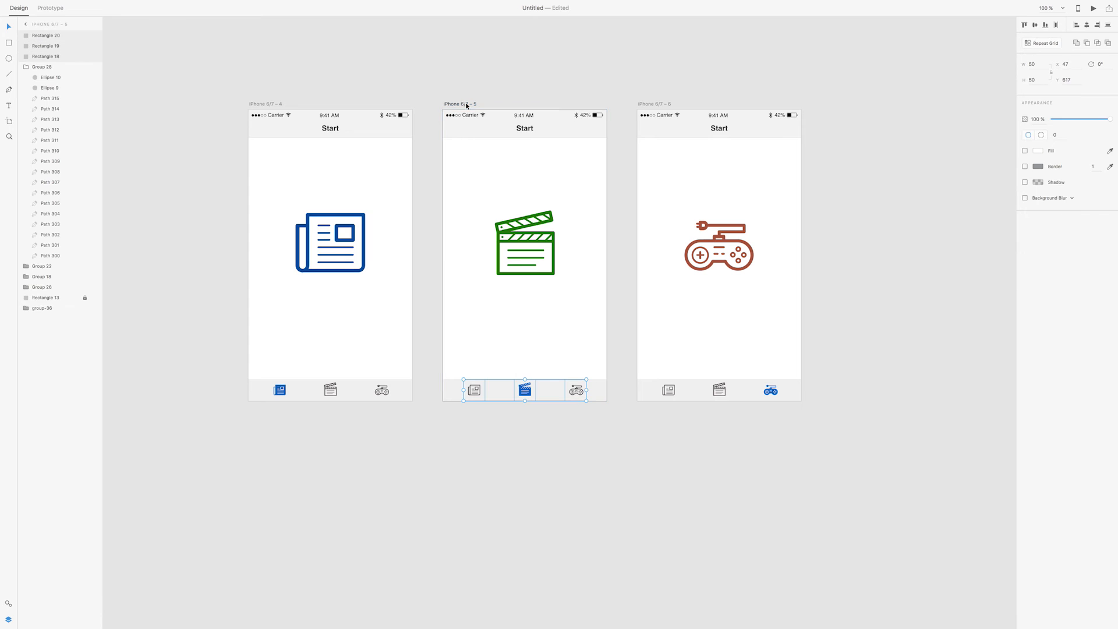
pyautogui.click(659, 104)
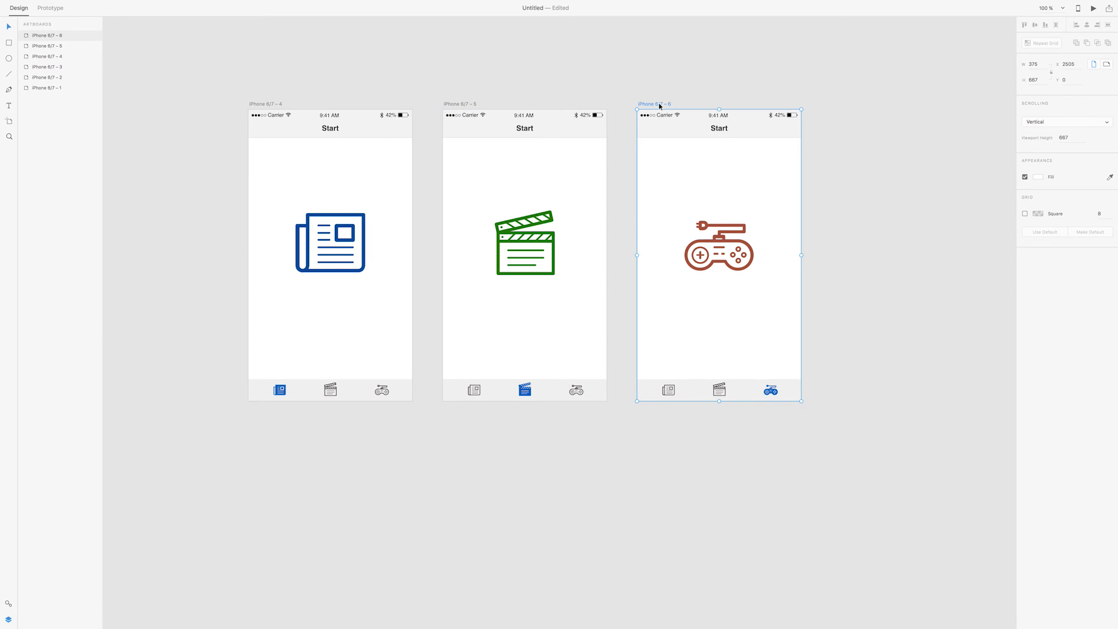
pyautogui.press('super+v')
pyautogui.click(741, 437)
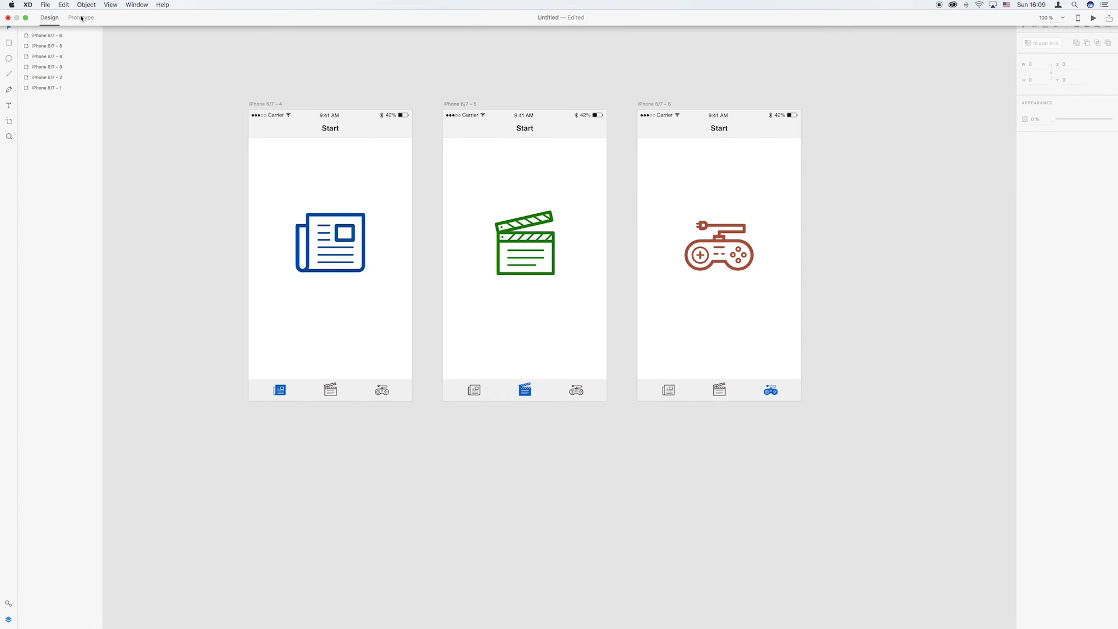
# - In Prototype mode, link the first artboard's clapperboard hotspot to iPhone 6/7 – 5 and its controller hotspot to iPhone 6/7 – 6, using Dissolve
pyautogui.click(81, 18)
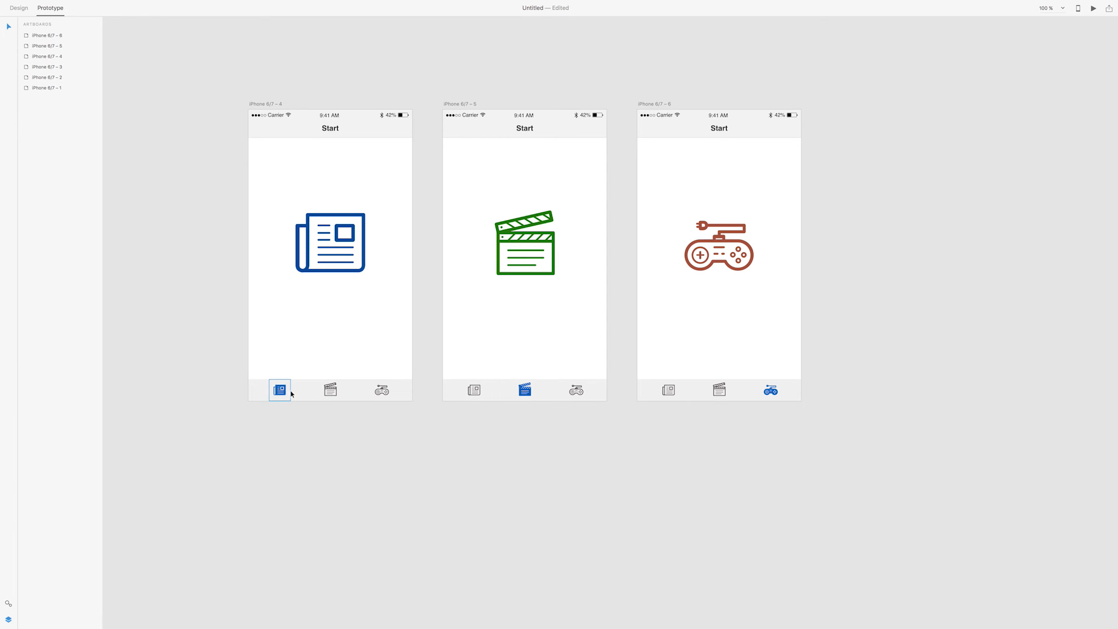
pyautogui.click(289, 391)
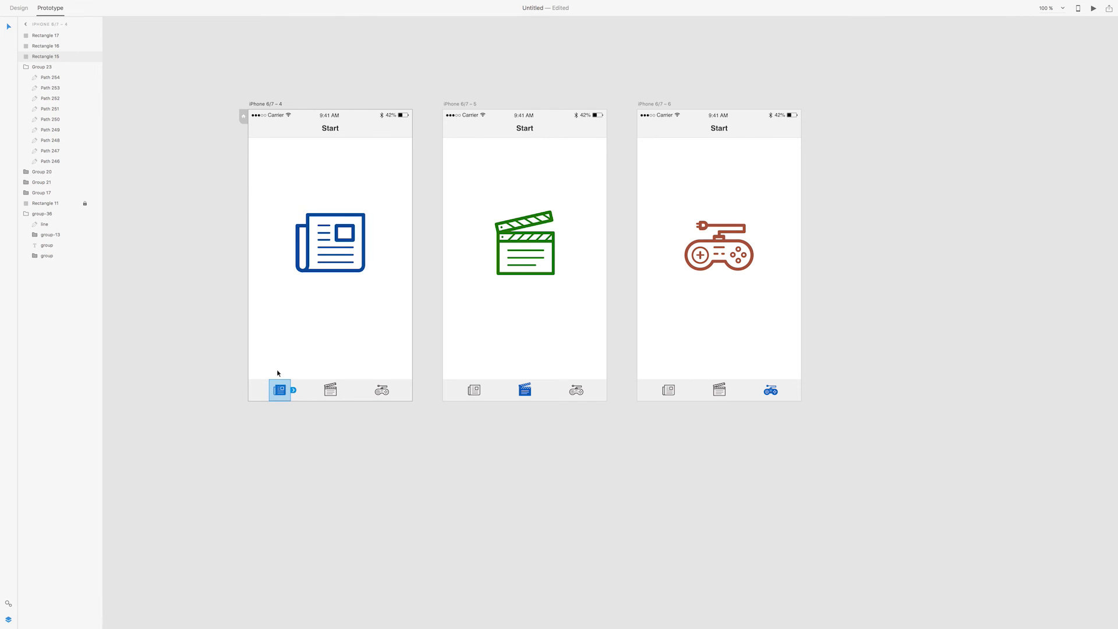
pyautogui.click(338, 391)
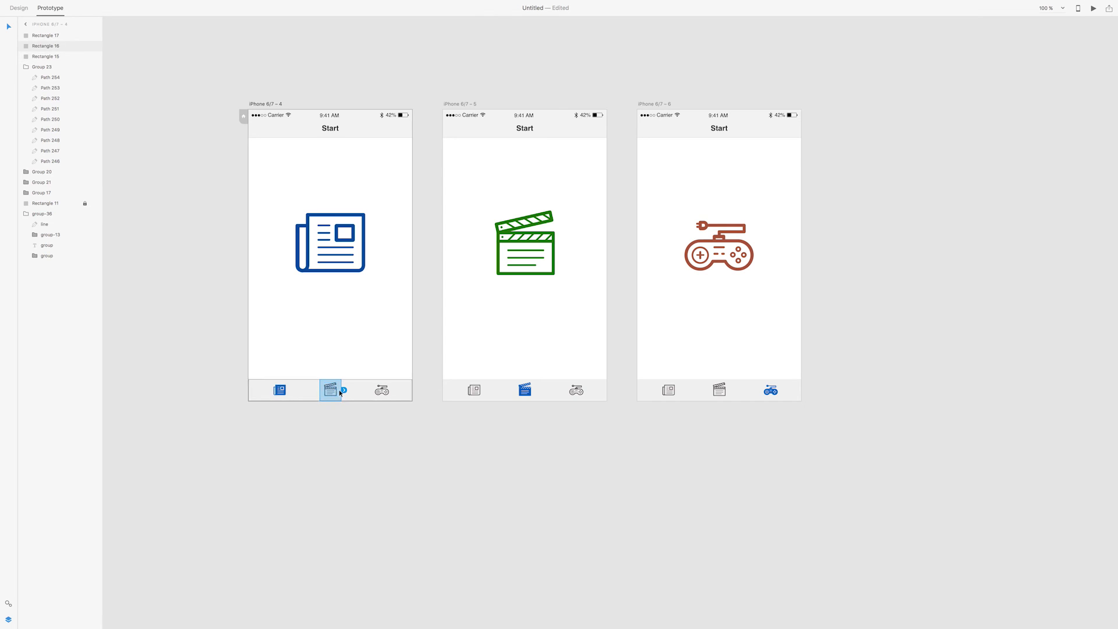
pyautogui.moveTo(344, 392); pyautogui.dragTo(444, 316)
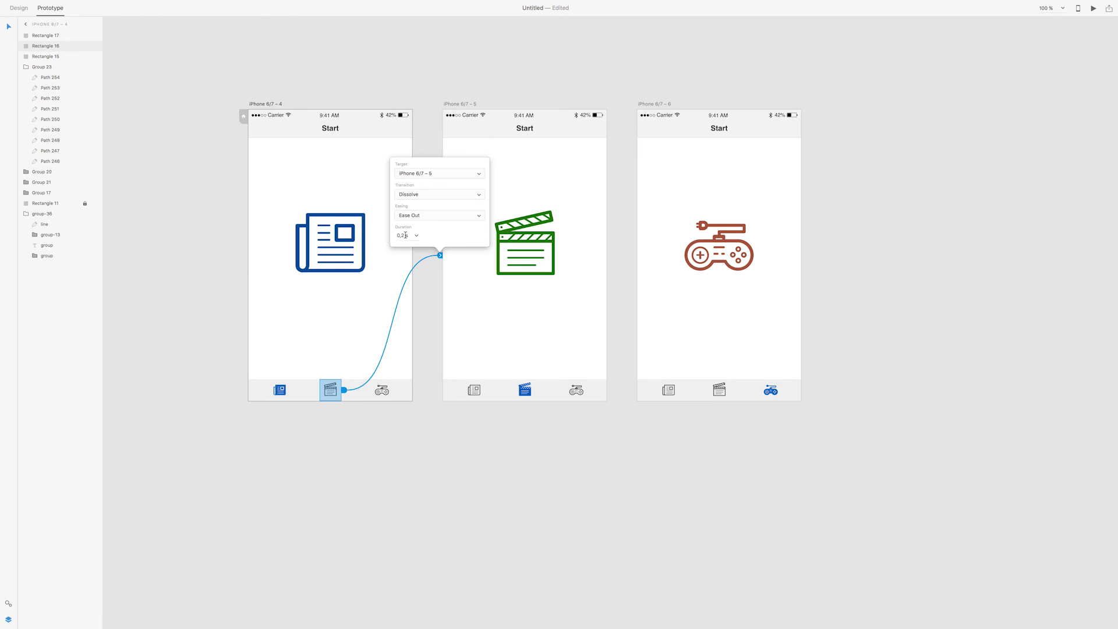
pyautogui.click(387, 393)
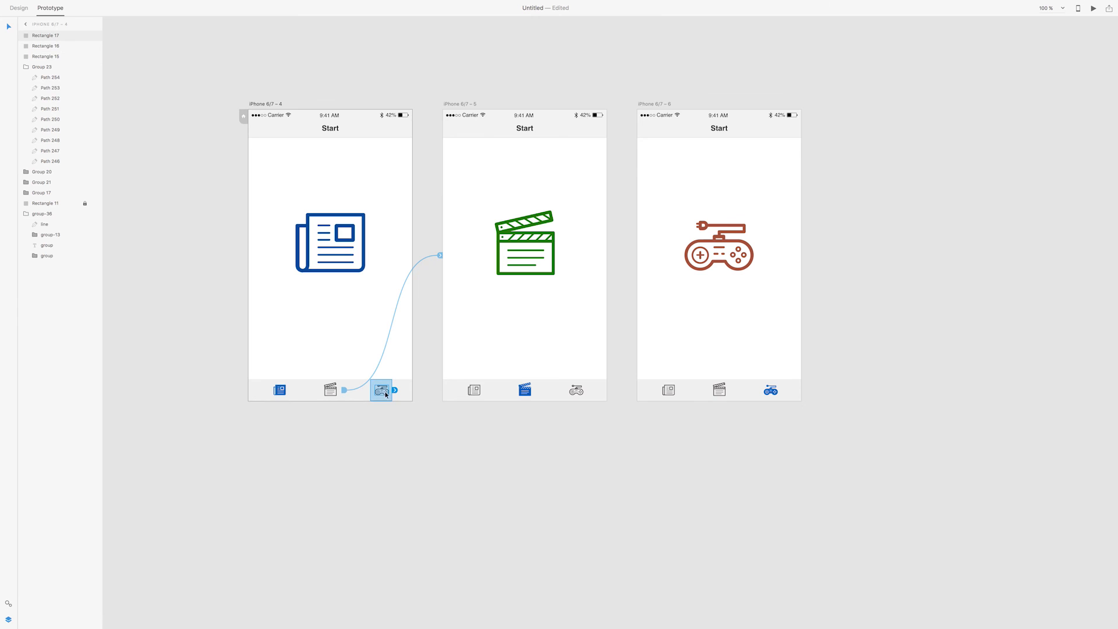
pyautogui.moveTo(395, 390); pyautogui.dragTo(639, 301)
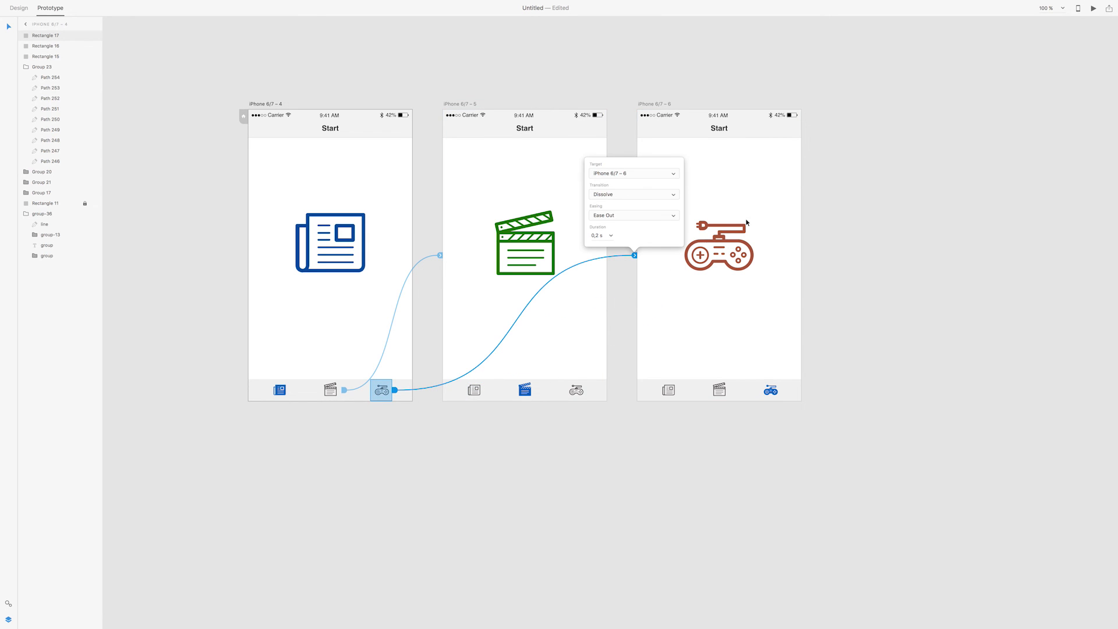
# - Link the second artboard's newspaper hotspot to iPhone 6/7 – 4 and its controller hotspot to iPhone 6/7 – 6, using Dissolve
pyautogui.click(474, 390)
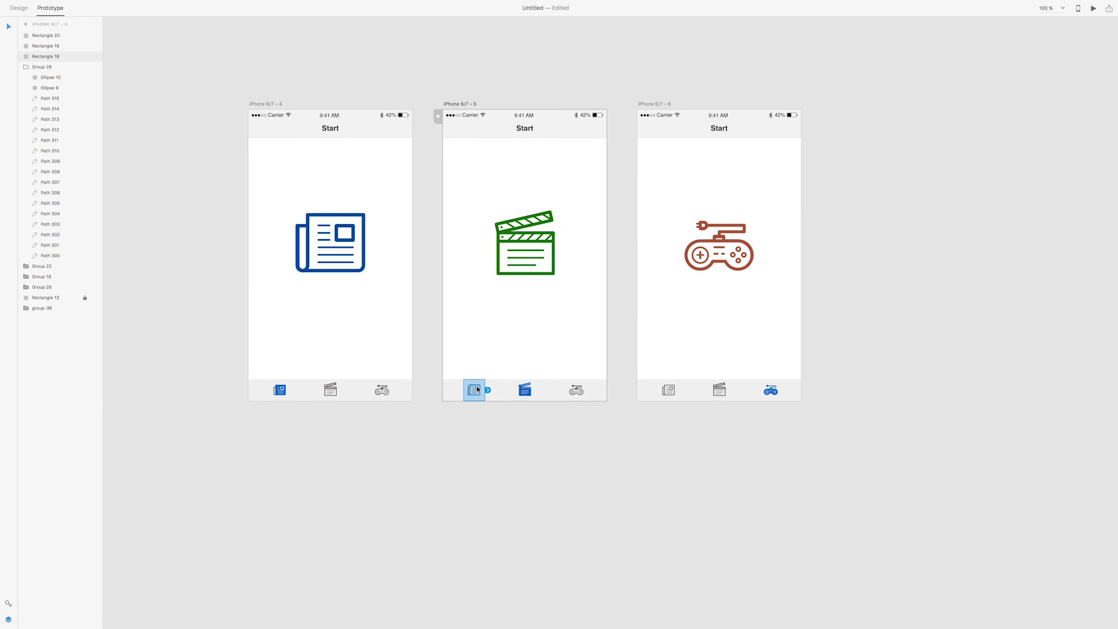
pyautogui.moveTo(488, 394); pyautogui.dragTo(408, 316)
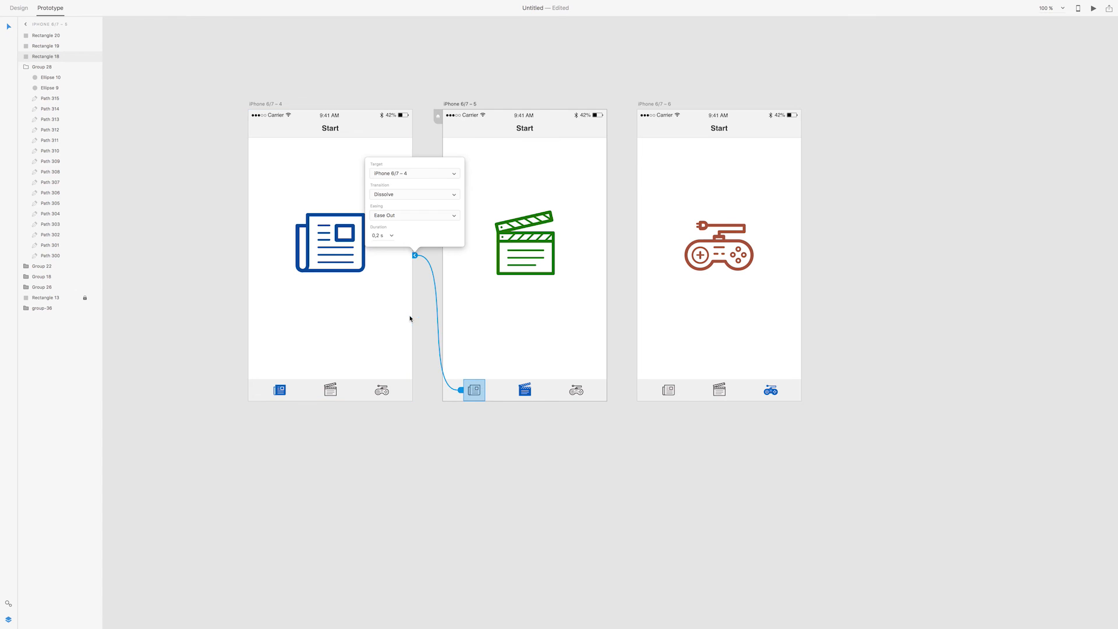
pyautogui.click(584, 391)
pyautogui.moveTo(590, 392); pyautogui.dragTo(641, 320)
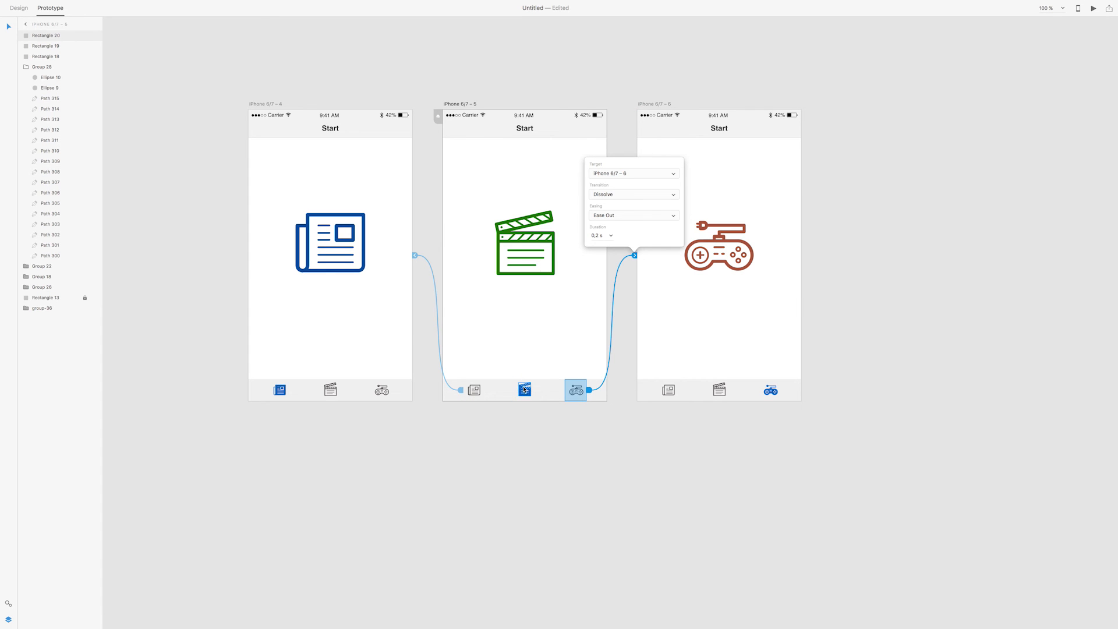
# - Link the third artboard's newspaper hotspot to iPhone 6/7 – 4 and its clapperboard hotspot to iPhone 6/7 – 5, using Dissolve
pyautogui.click(677, 393)
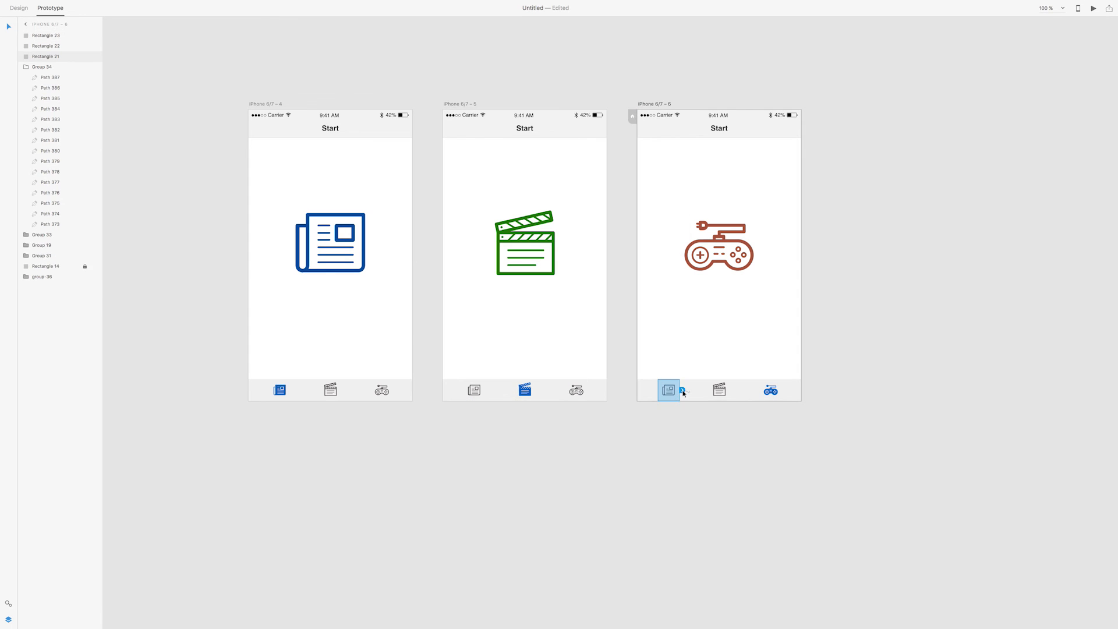
pyautogui.moveTo(684, 393); pyautogui.dragTo(407, 285)
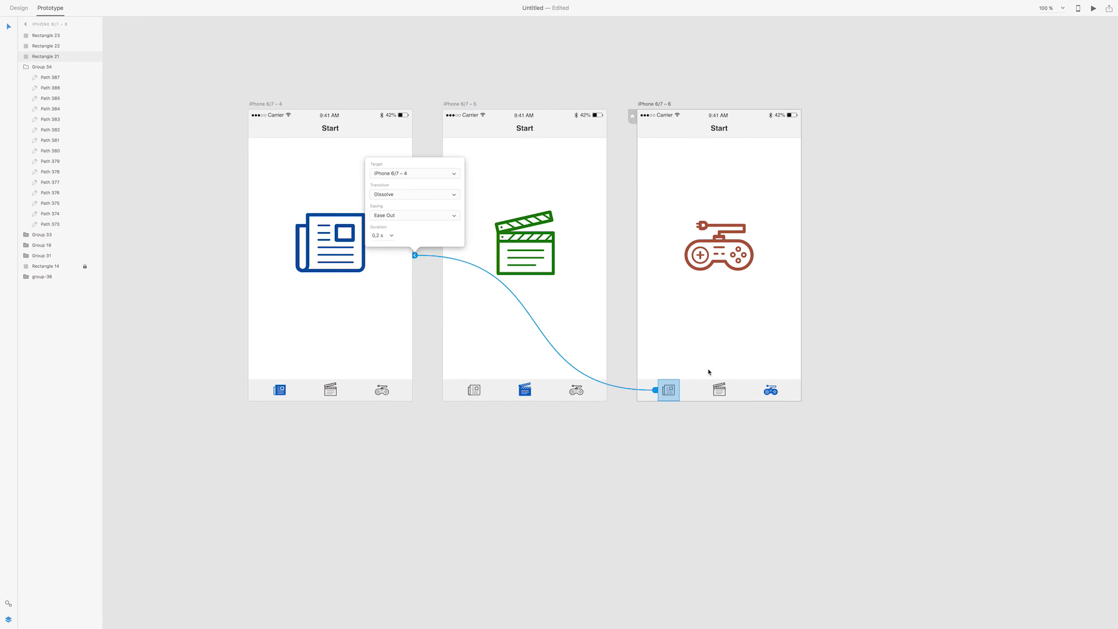
pyautogui.click(729, 392)
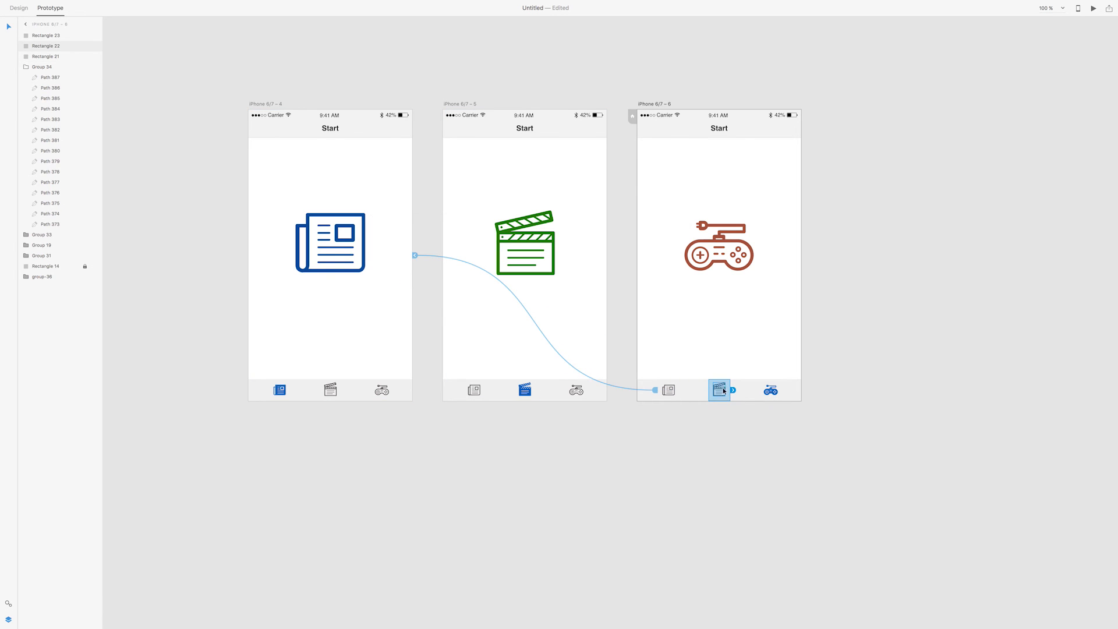
pyautogui.moveTo(732, 391); pyautogui.dragTo(608, 312)
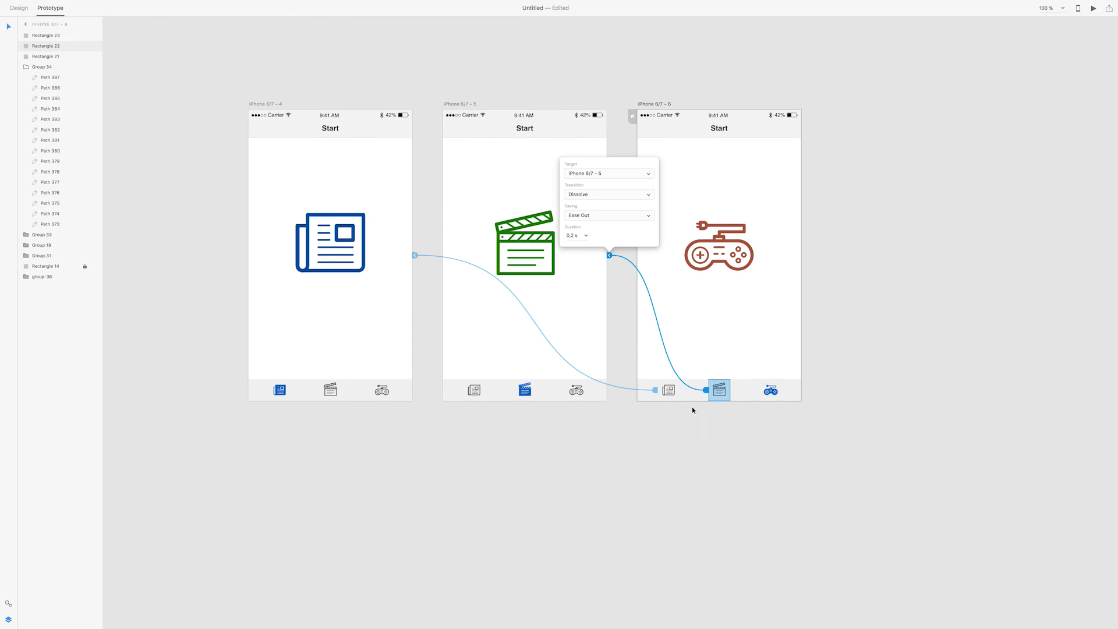
pyautogui.click(501, 433)
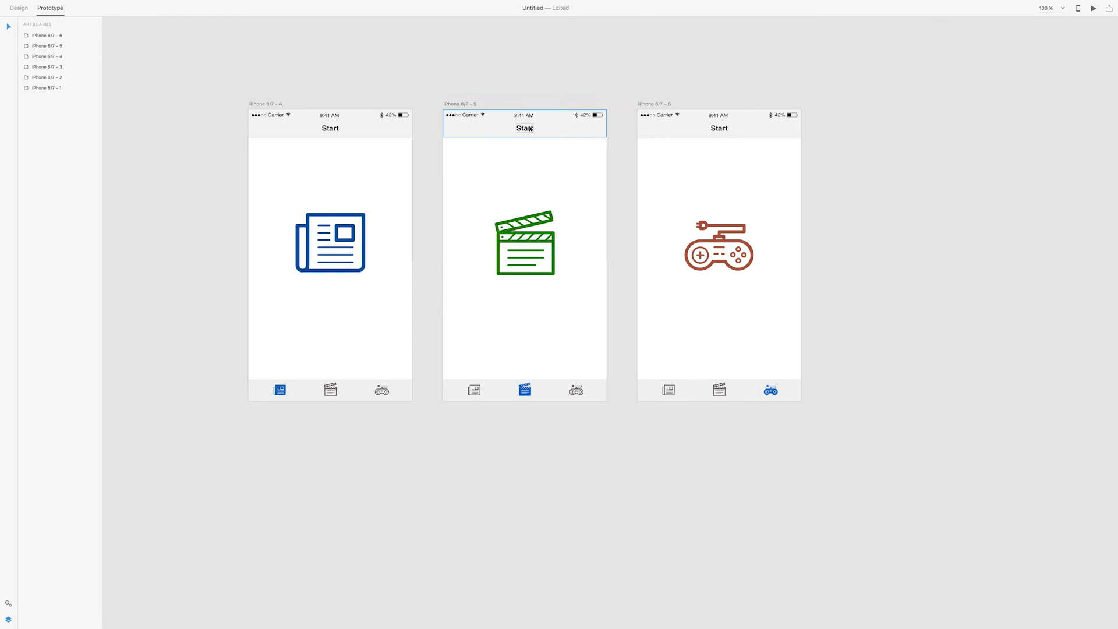
# - In Design mode, change the navigation bar title of the clapperboard artboard to "Film"
pyautogui.click(16, 9)
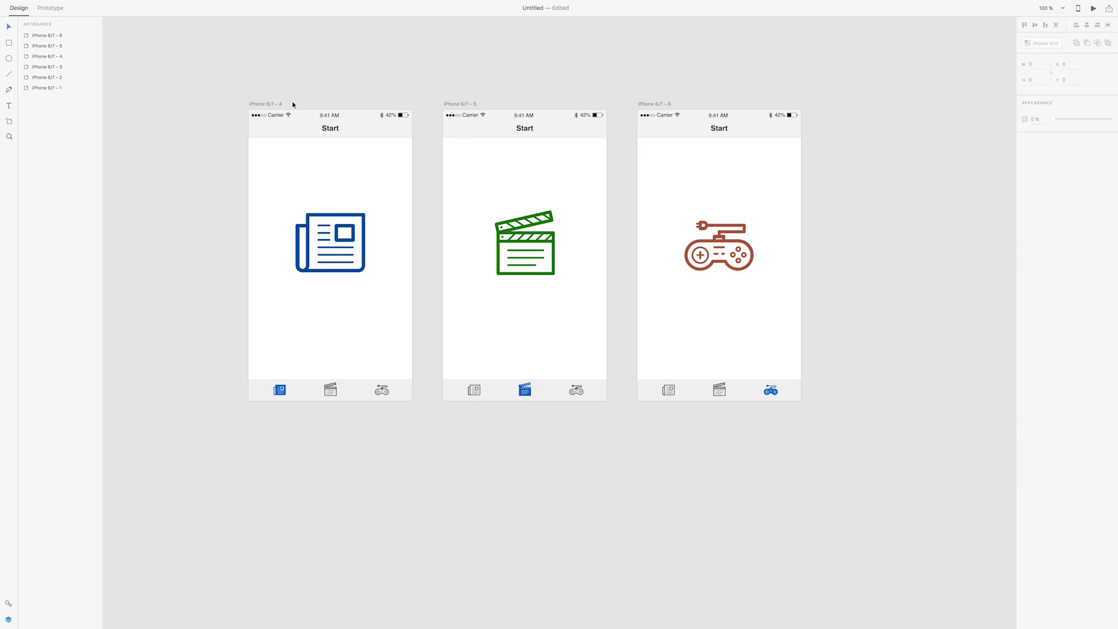
pyautogui.click(525, 129)
pyautogui.doubleClick(526, 129)
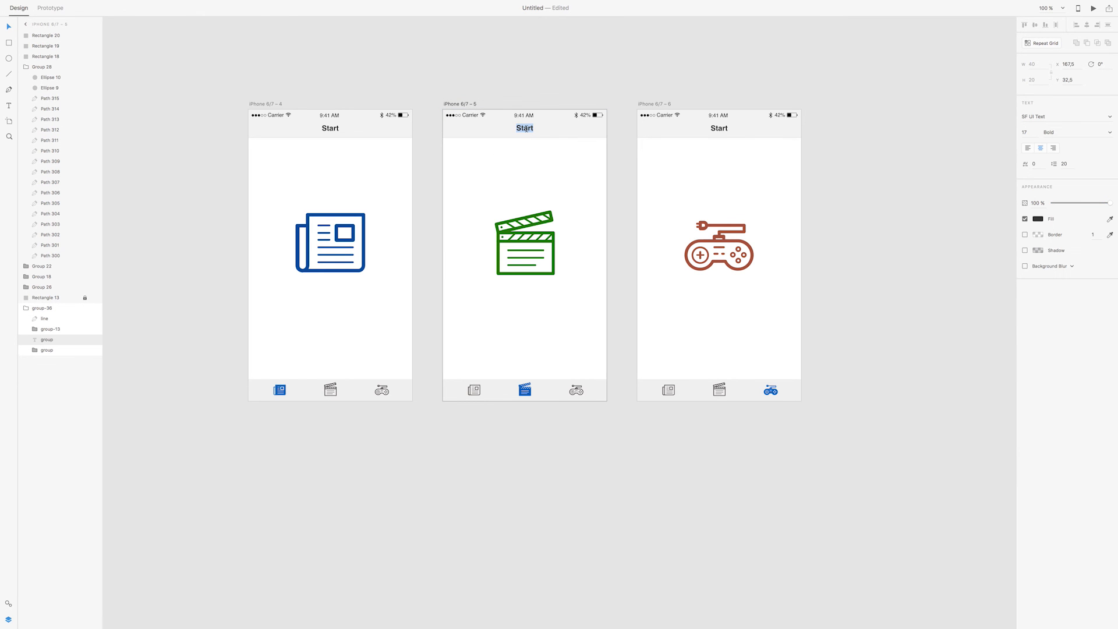
pyautogui.write('Fiol')
pyautogui.press('BackSpace')
pyautogui.press('BackSpace')
pyautogui.write('lm')
# - Change the navigation bar title of the game controller artboard to "Game"
pyautogui.click(719, 128)
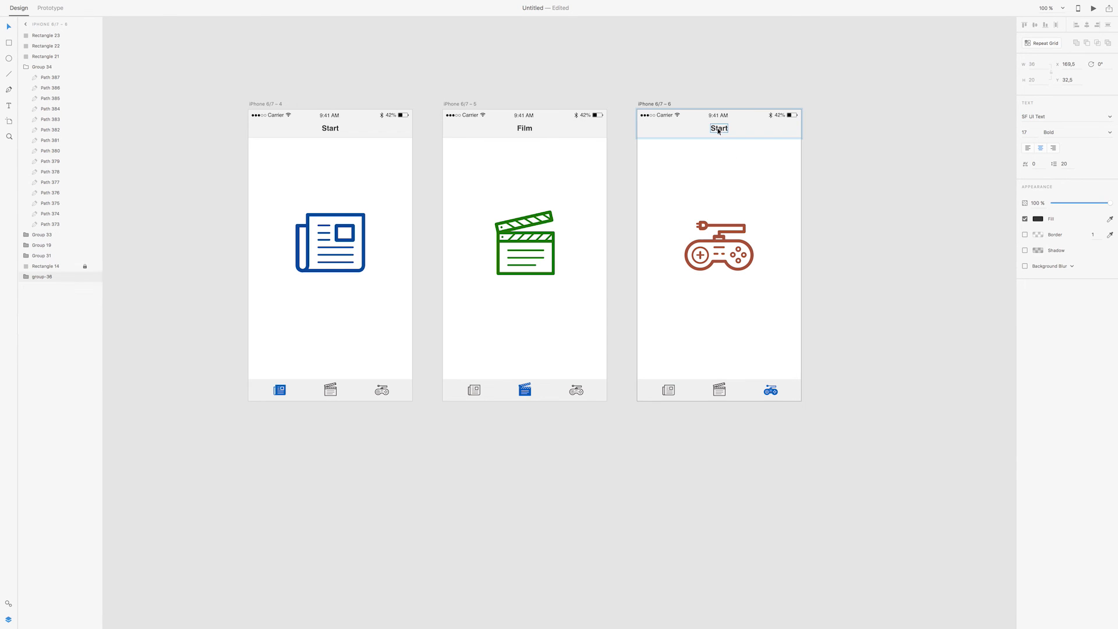
pyautogui.doubleClick(717, 127)
pyautogui.write('G')
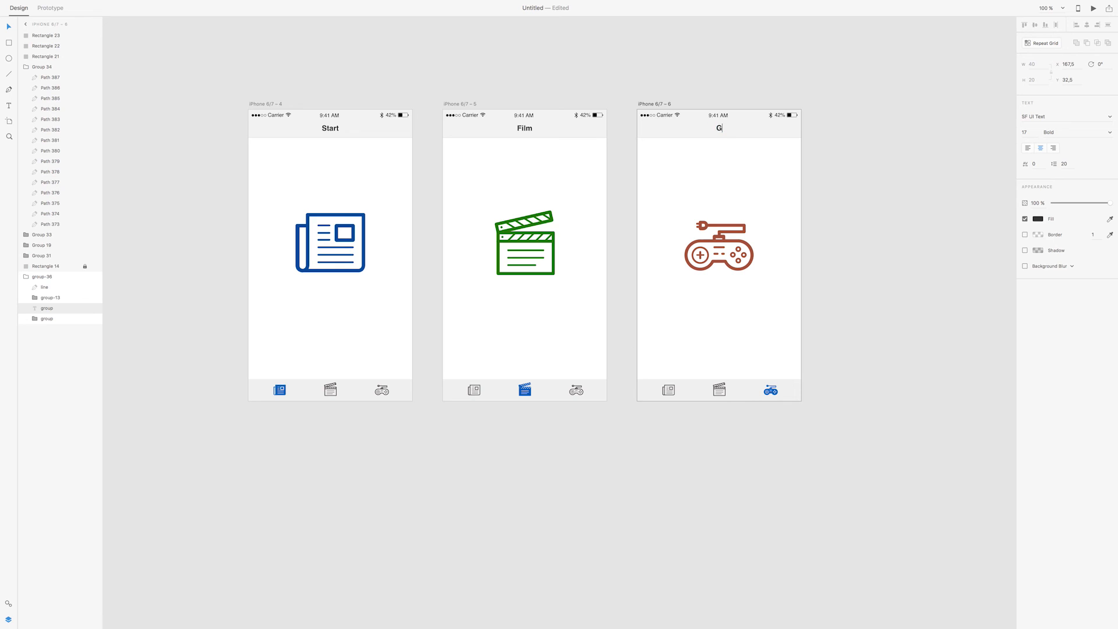
pyautogui.write('ame')
pyautogui.press('Escape')
# - Return to Prototype mode and preview the app, testing the tab bar links between the newspaper, clapperboard and controller screens
pyautogui.click(51, 8)
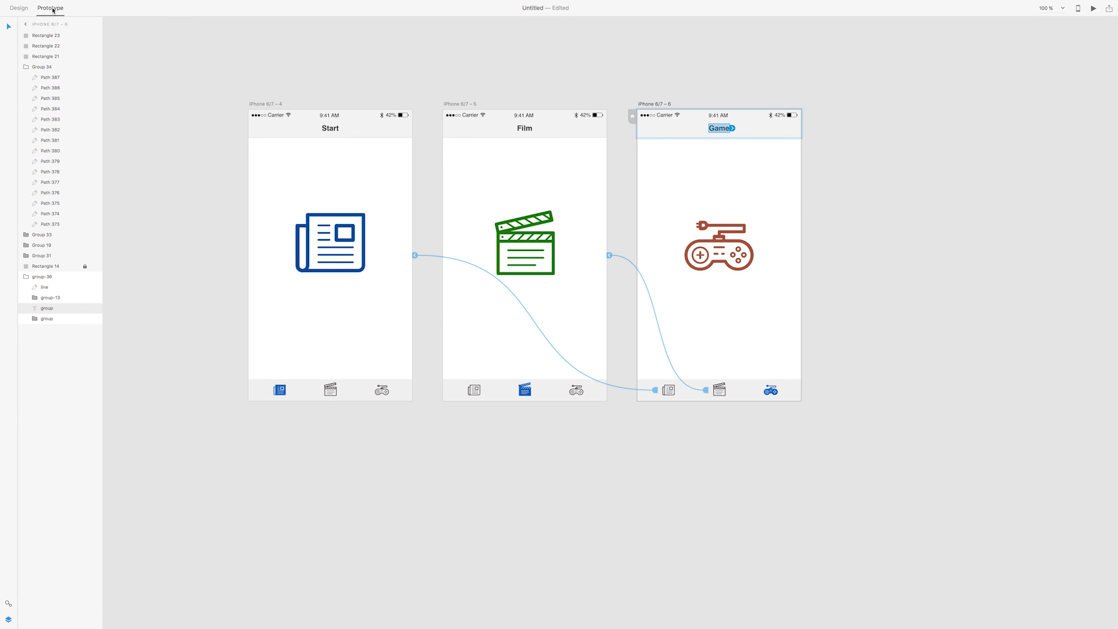
pyautogui.click(523, 93)
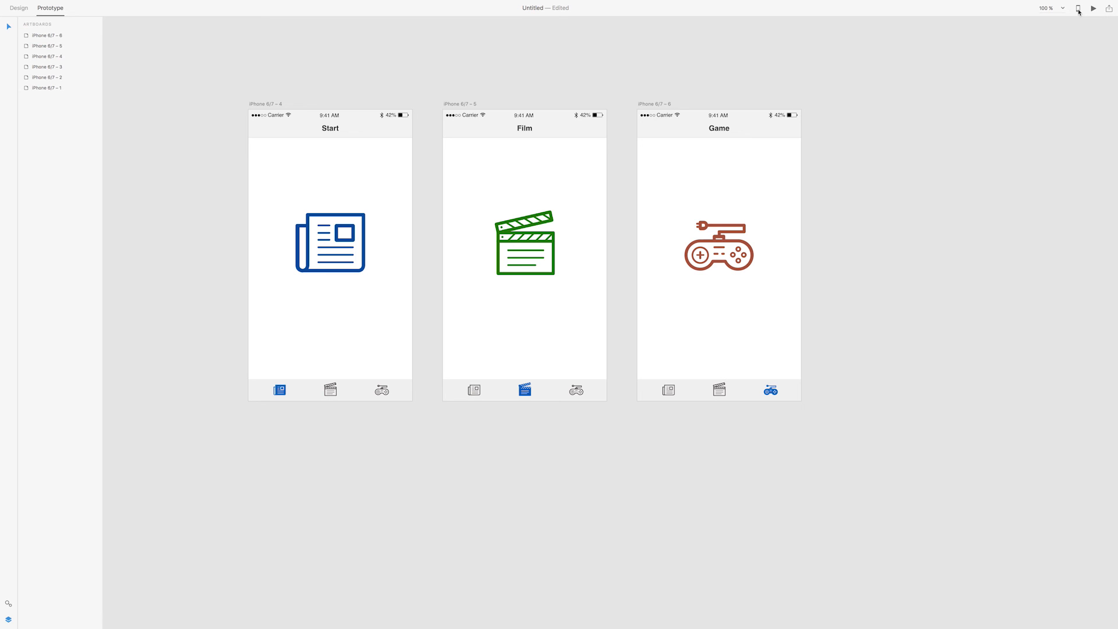
pyautogui.click(1094, 9)
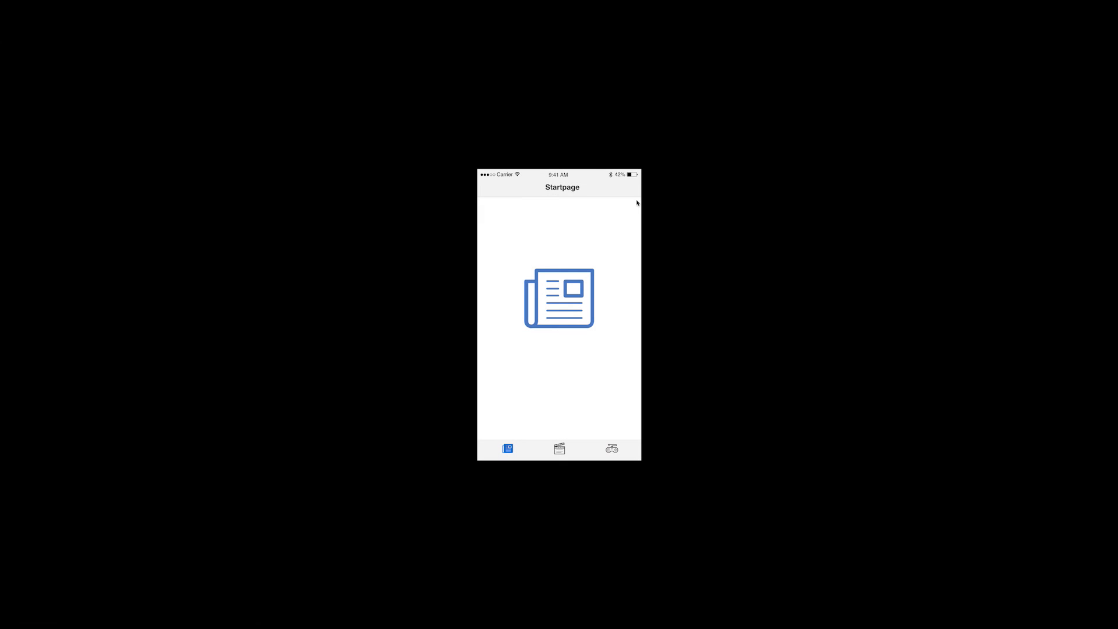
pyautogui.click(557, 454)
pyautogui.click(612, 454)
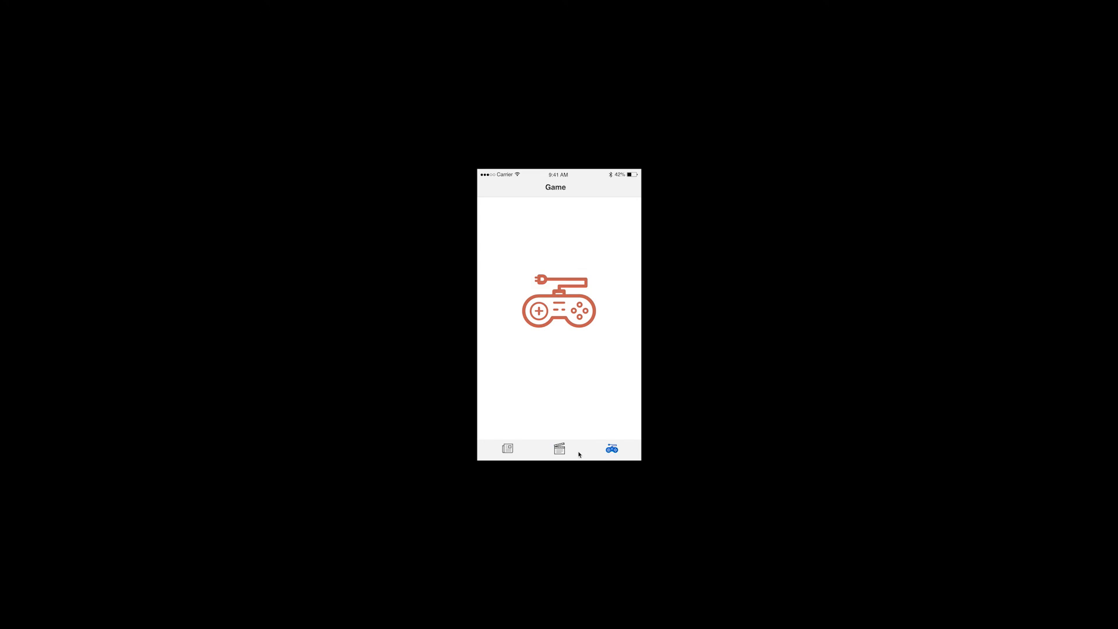
pyautogui.click(561, 454)
pyautogui.click(506, 455)
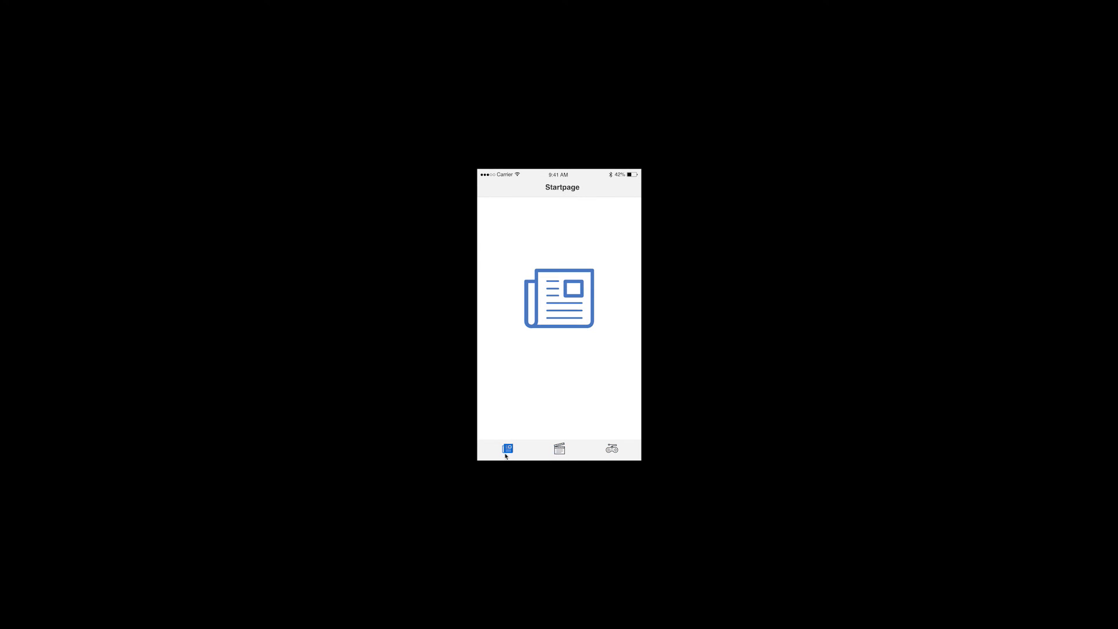
pyautogui.click(563, 452)
pyautogui.click(611, 451)
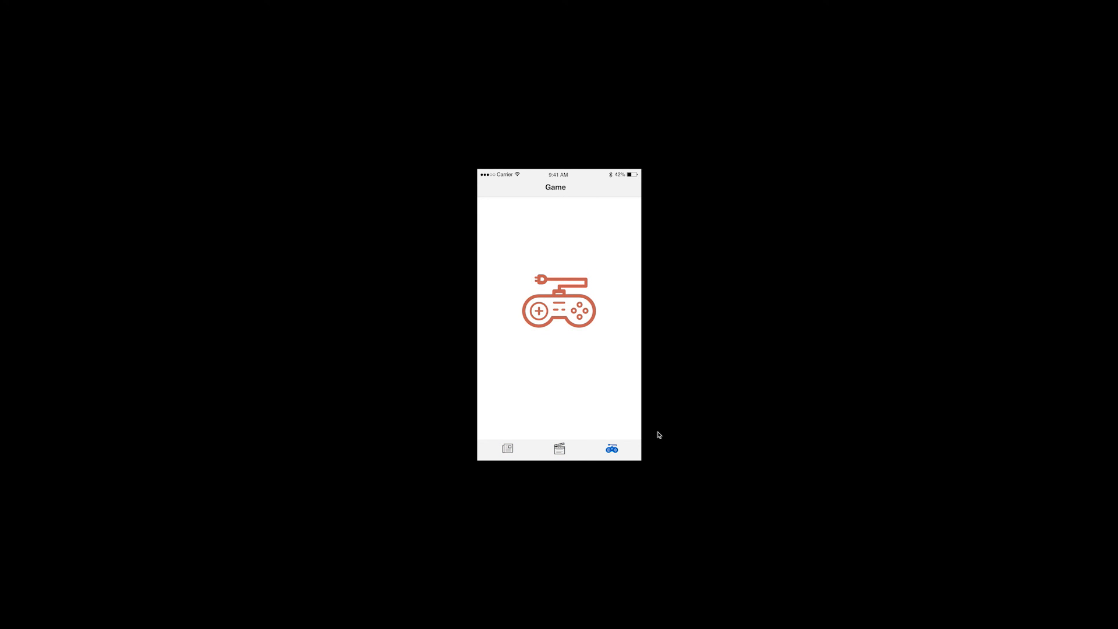